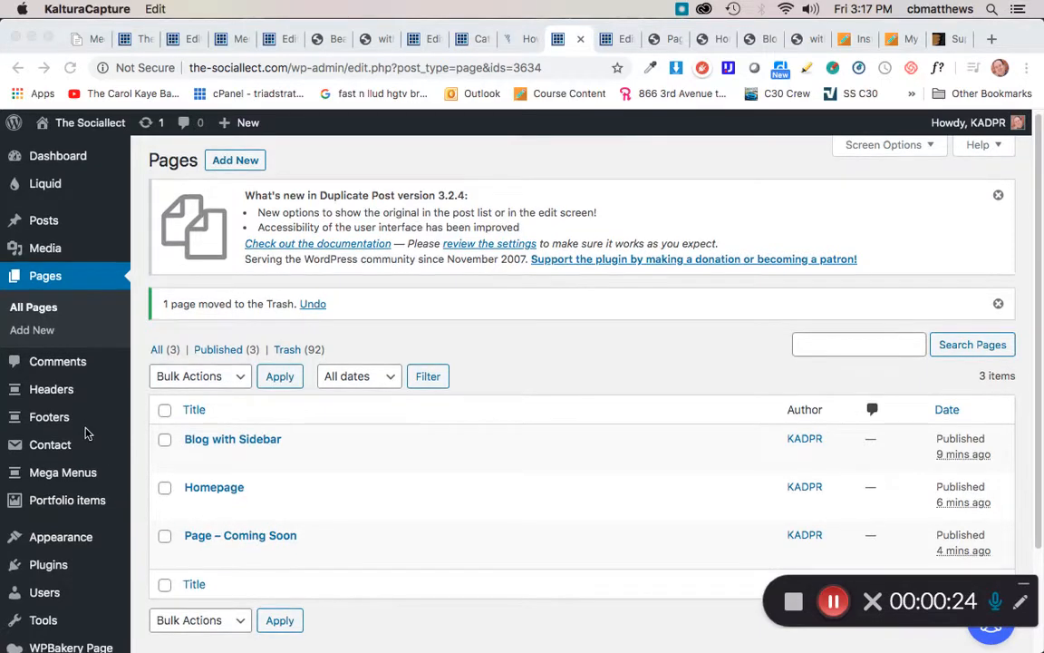
- Open the site's General settings page
scroll(86, 431, down, 2)
scroll(86, 431, down, 3)
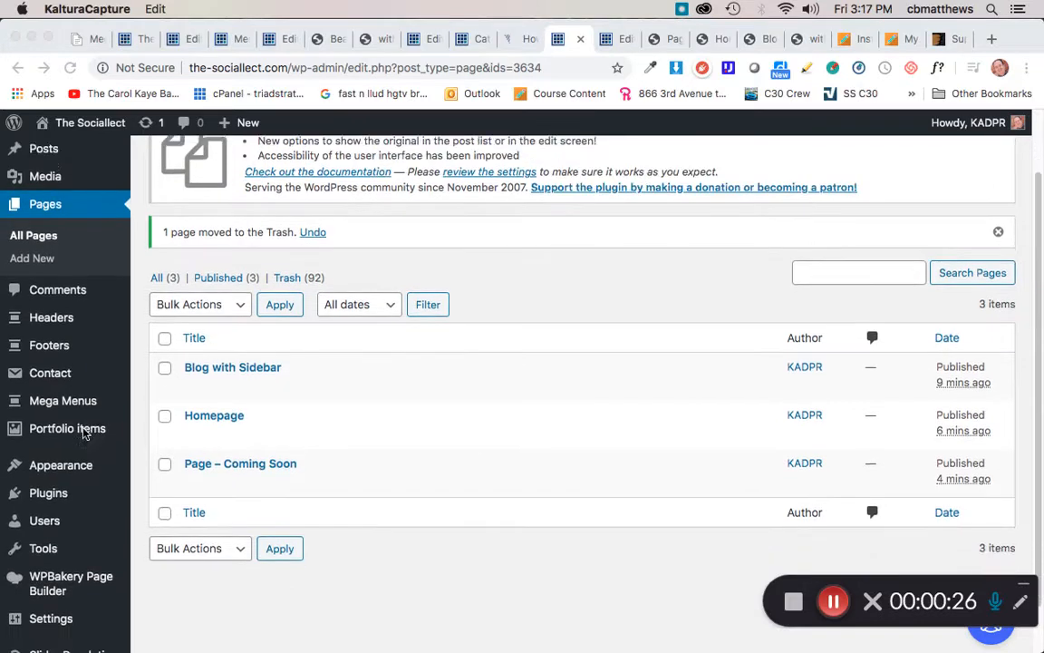
scroll(62, 544, down, 1)
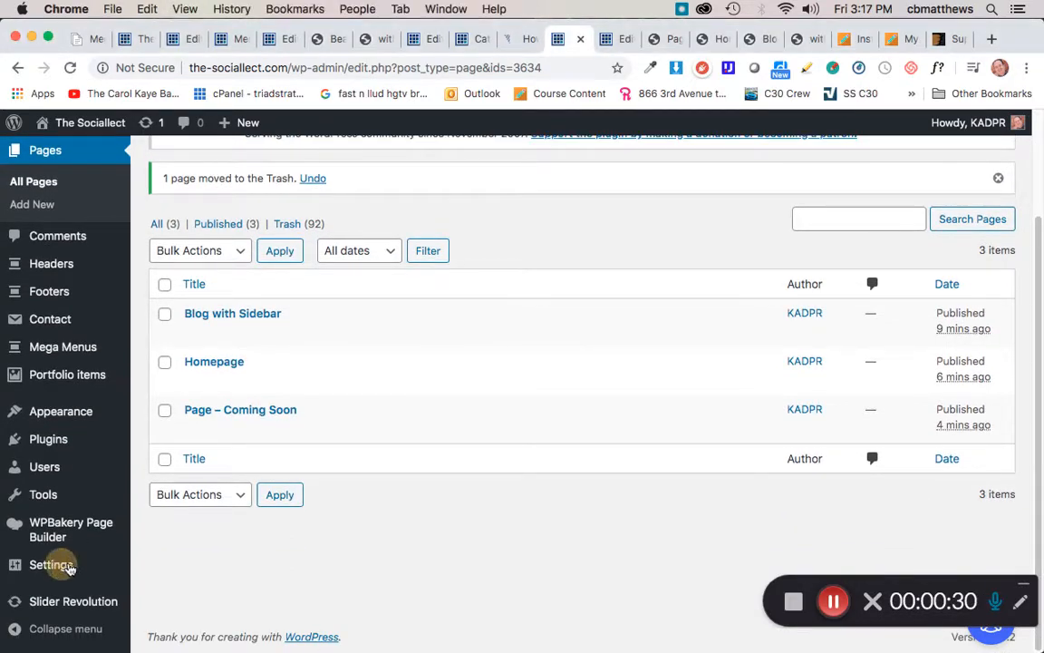
mouse_move(77, 568)
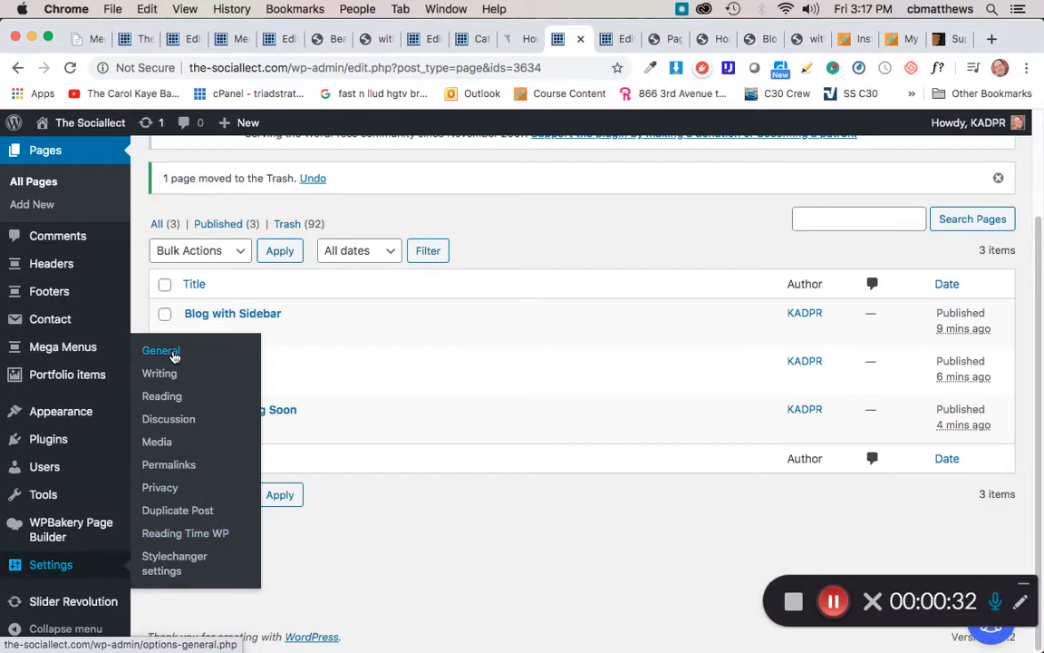
click(174, 354)
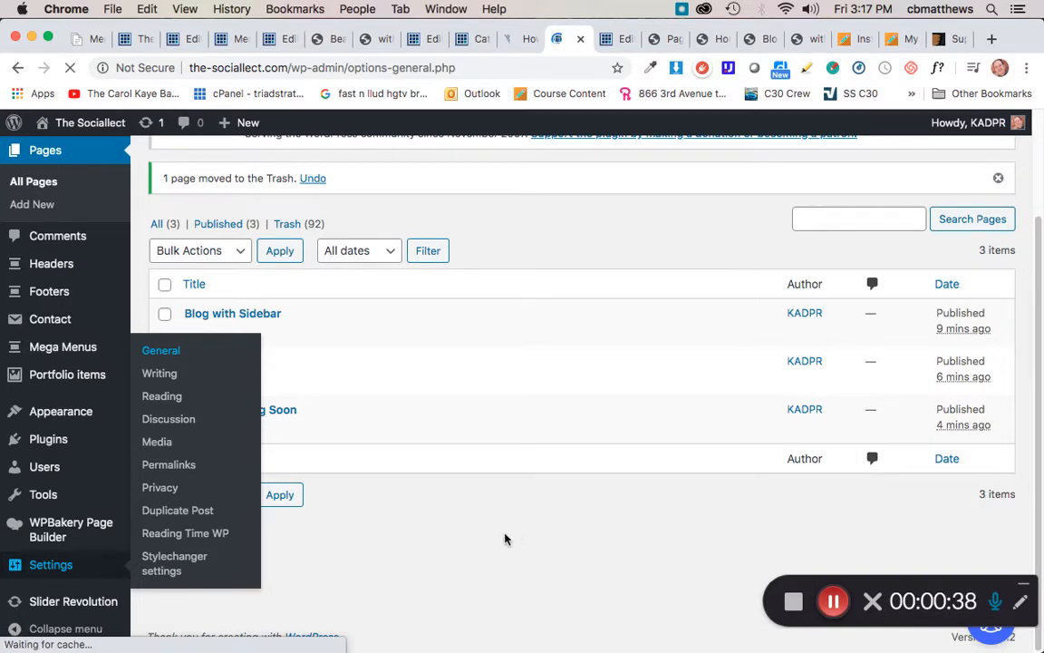
- Set the site timezone to New York in the General settings and save the changes
scroll(453, 539, down, 5)
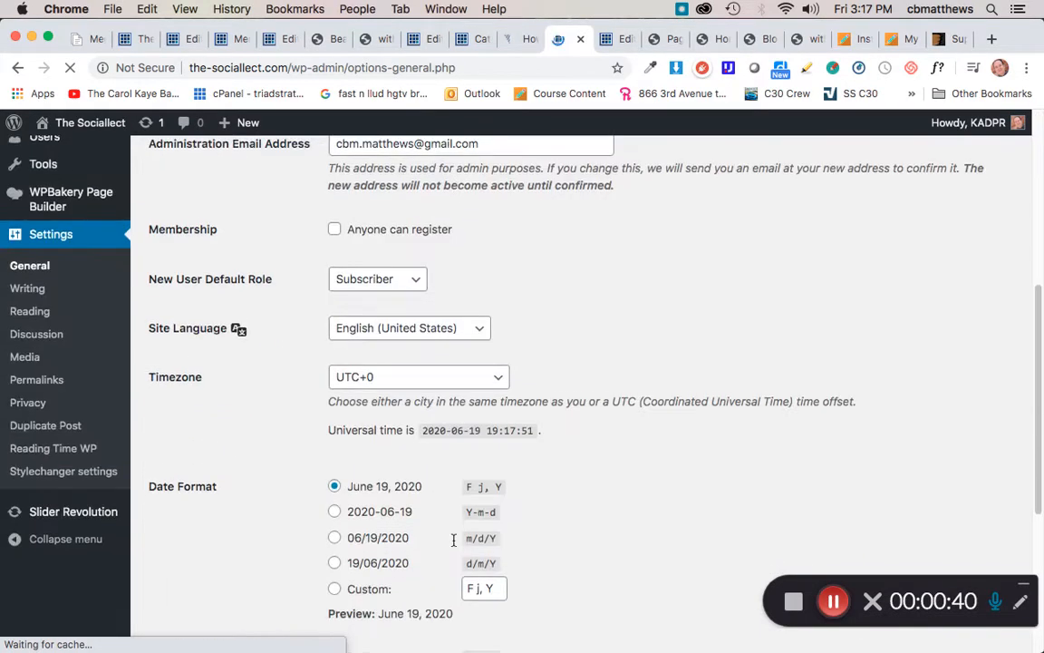
scroll(453, 539, down, 3)
scroll(453, 542, up, 1)
scroll(455, 546, down, 2)
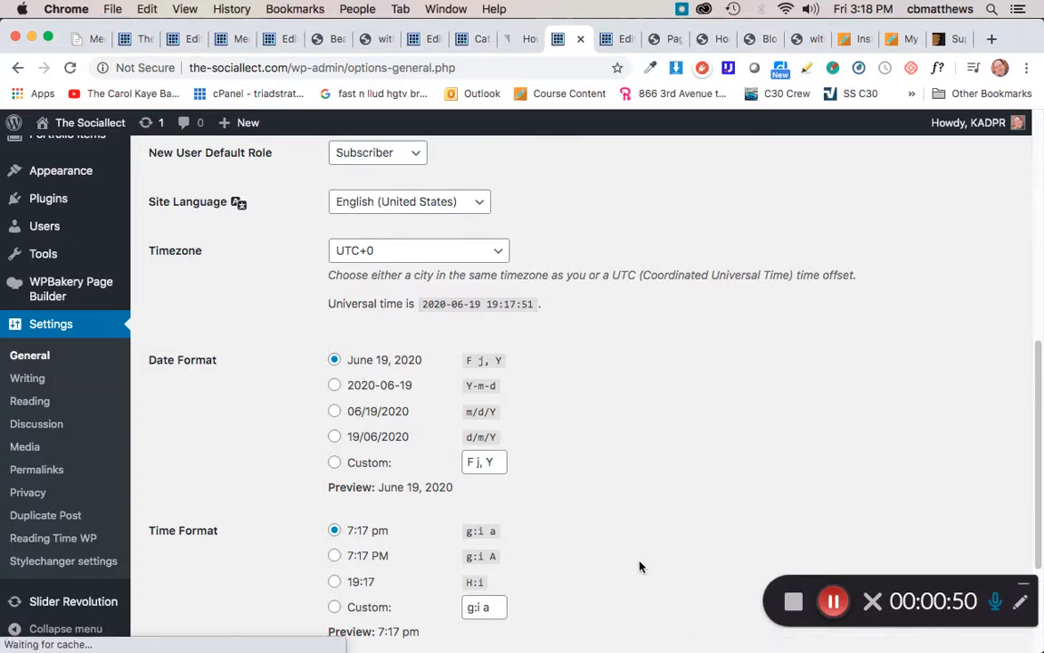
scroll(639, 566, down, 1)
scroll(639, 566, down, 1)
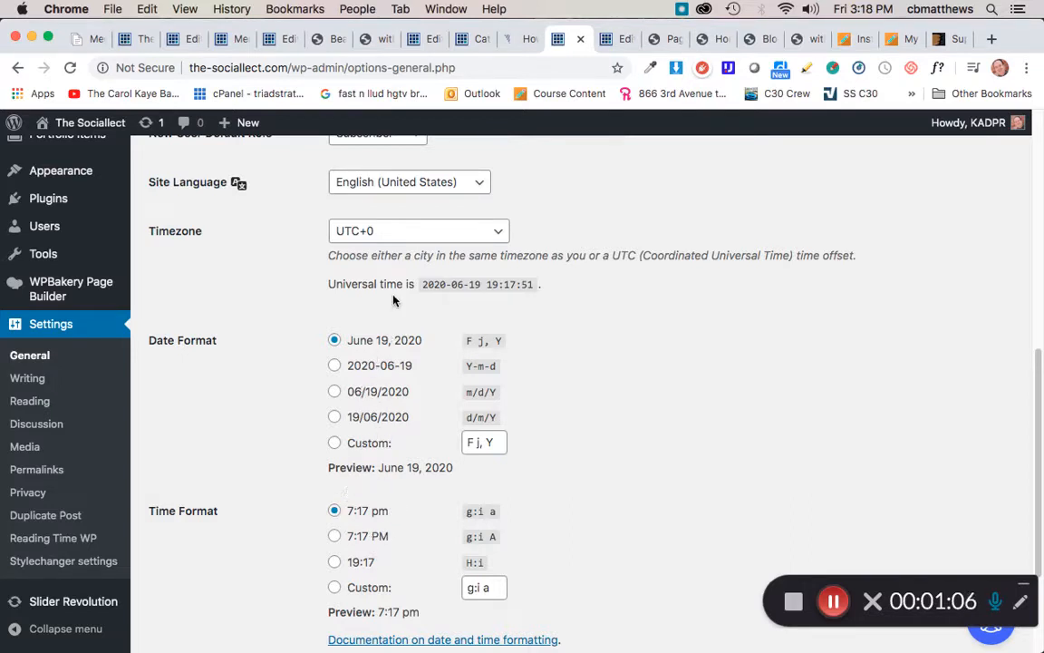
click(401, 232)
mouse_move(439, 4)
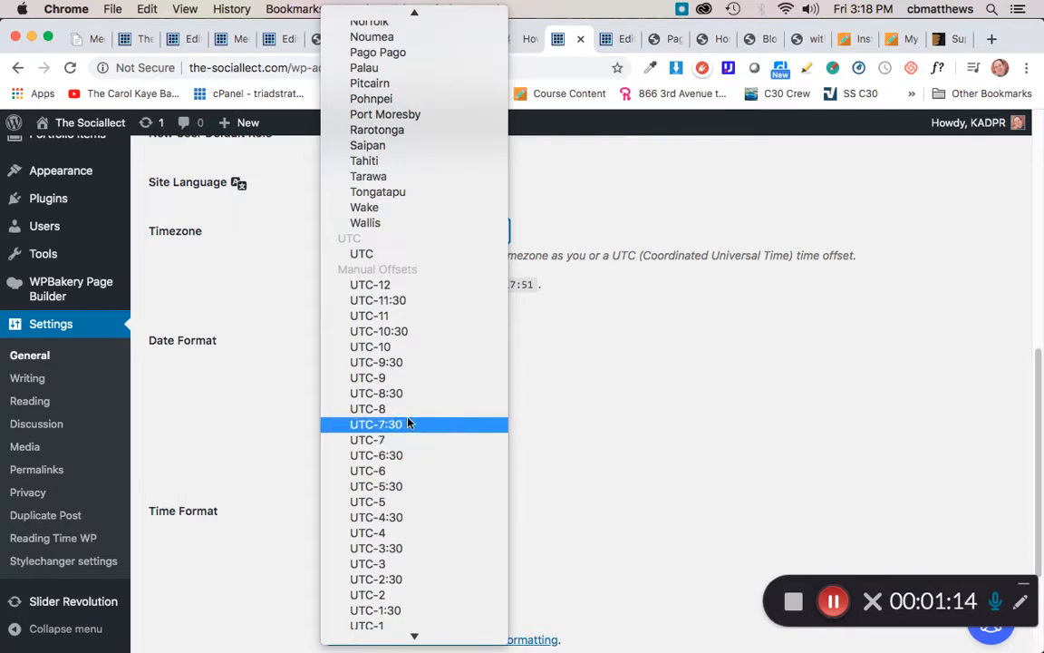
mouse_move(385, 4)
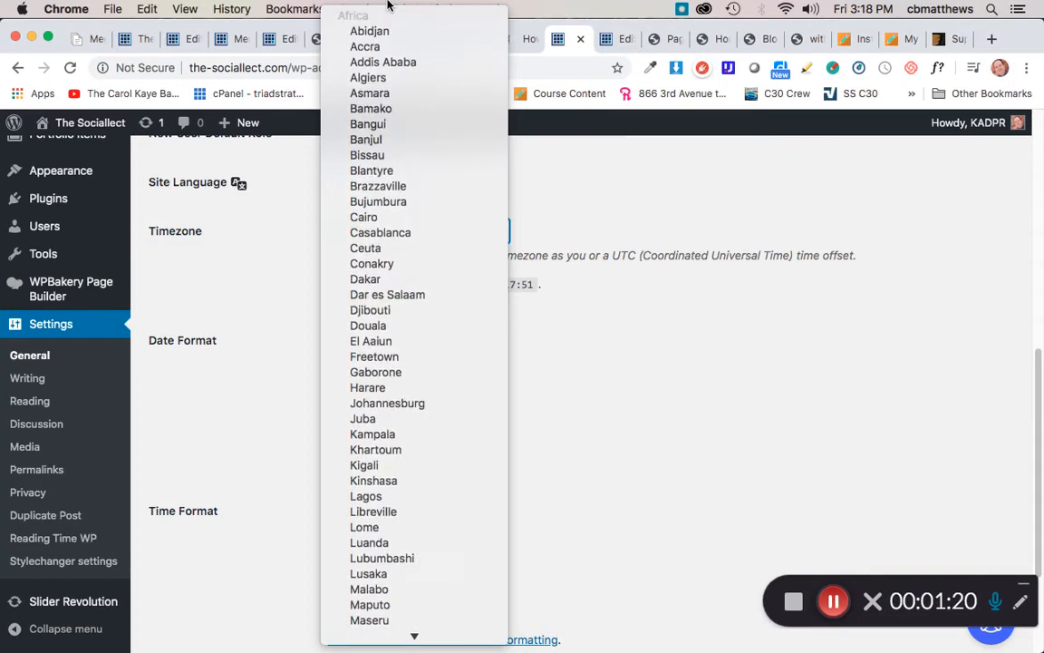
scroll(409, 522, down, 10)
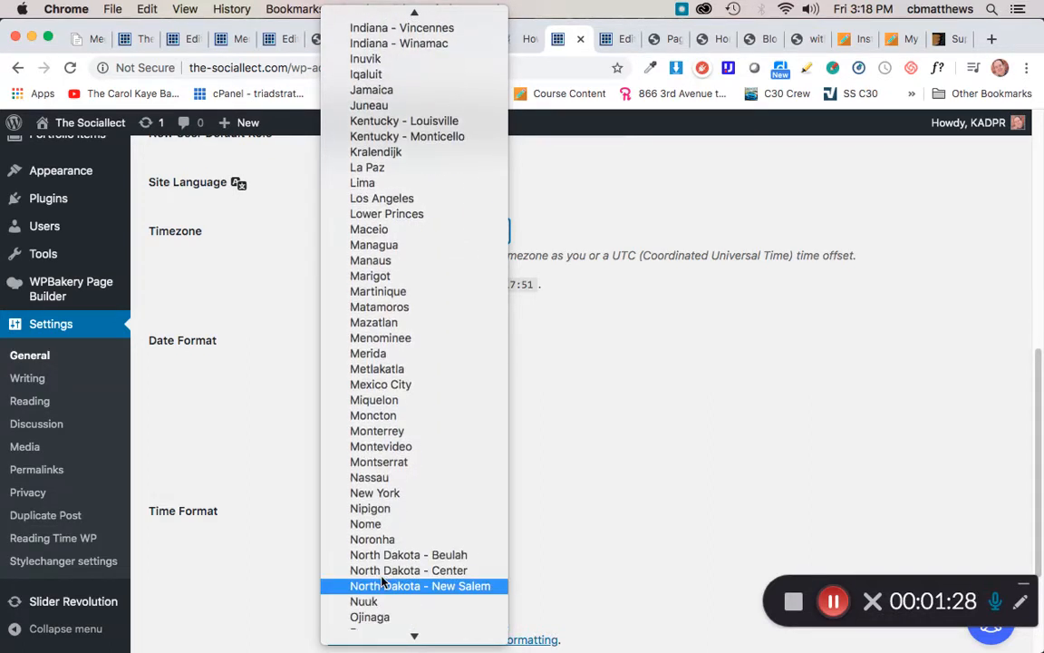
click(396, 494)
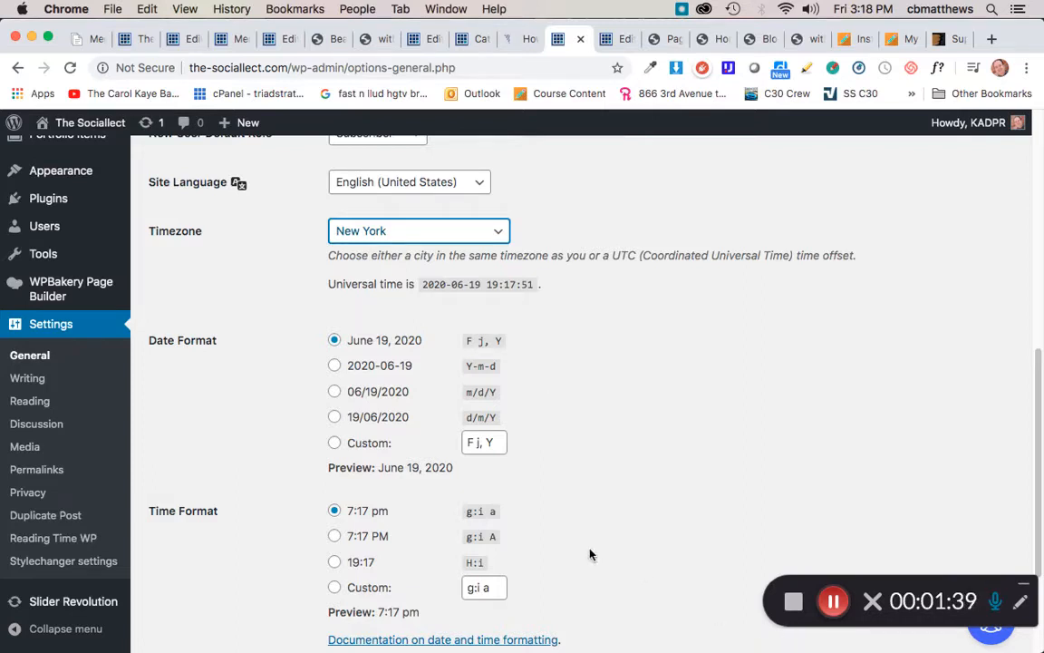
scroll(589, 553, down, 5)
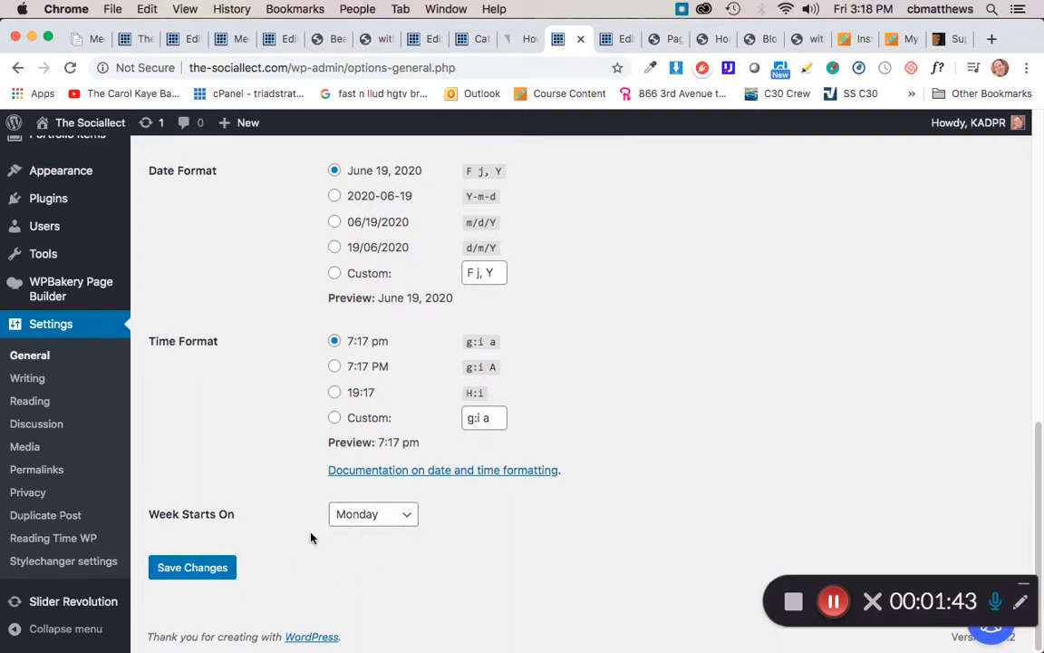
click(214, 569)
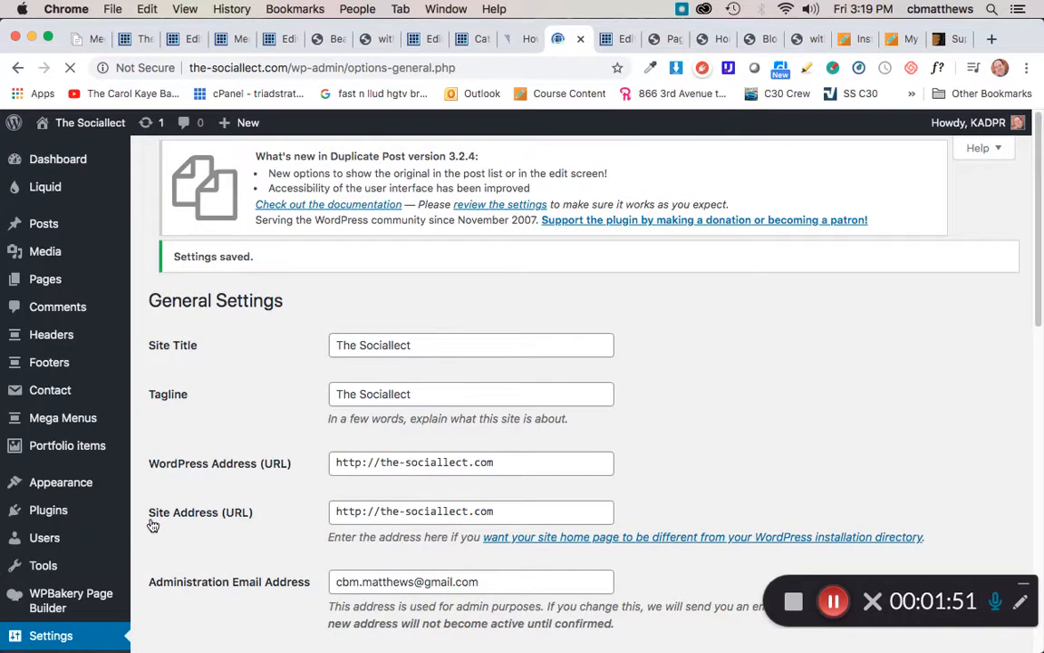
- Open the Reading Time WP settings page
scroll(153, 524, down, 5)
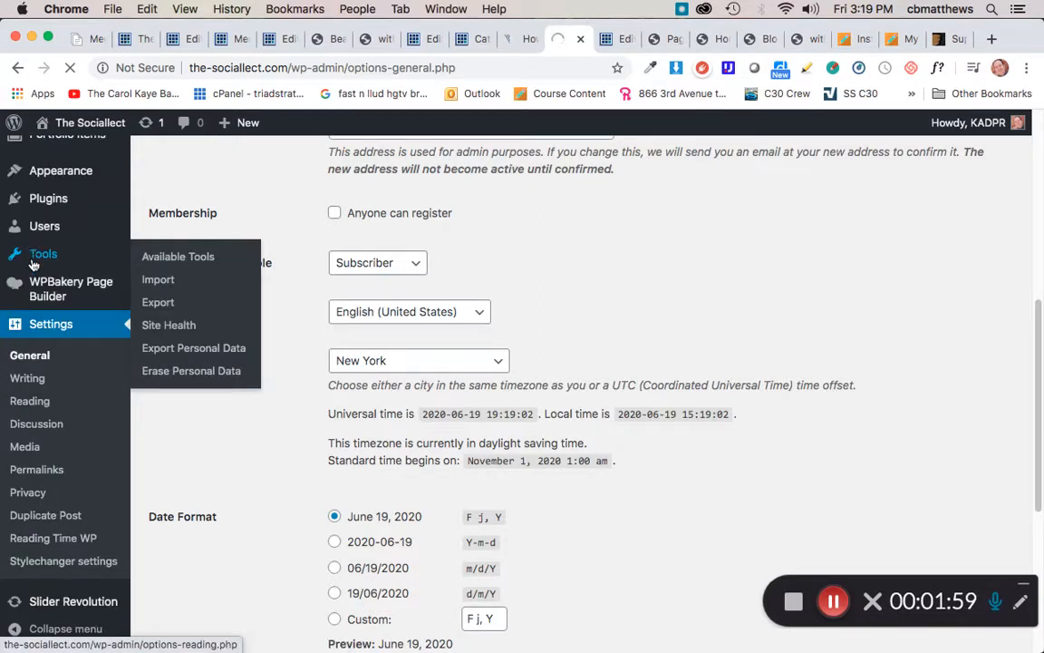
click(32, 402)
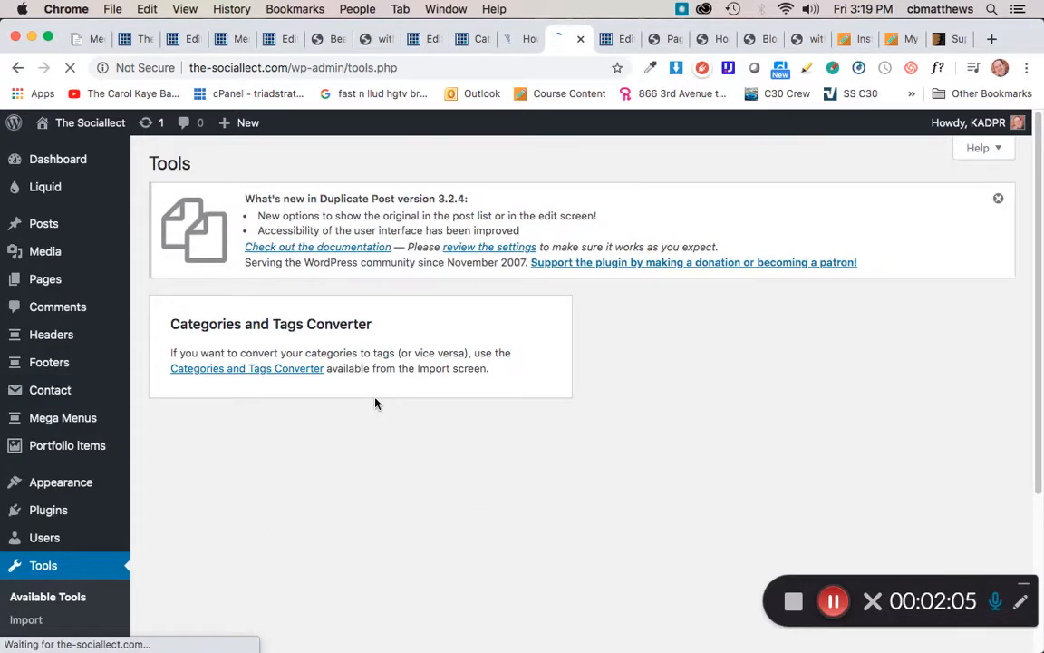
scroll(373, 403, down, 5)
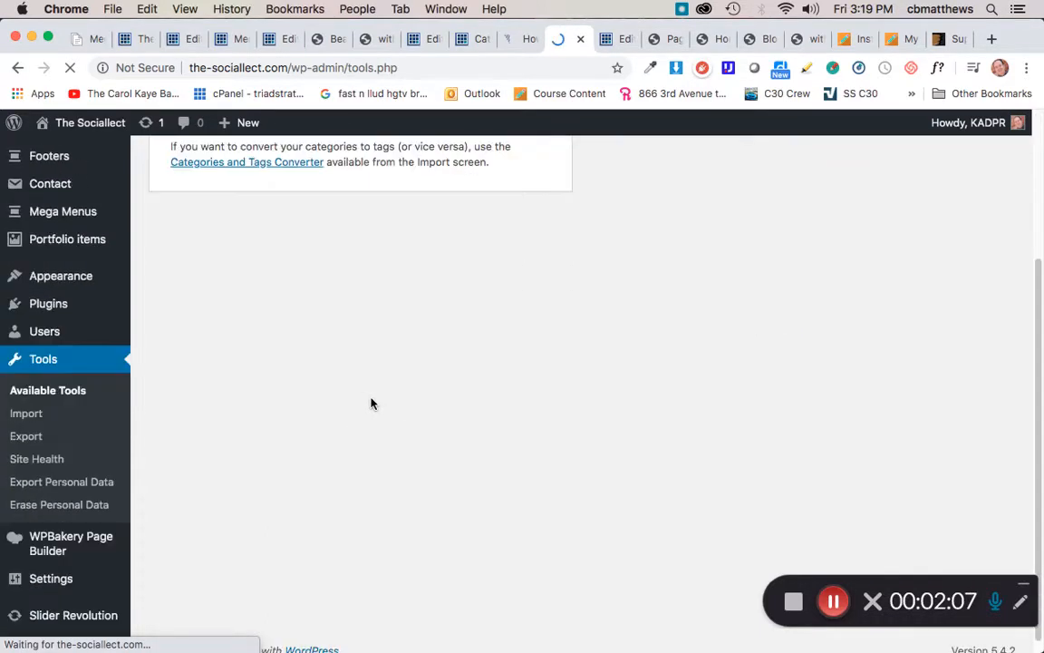
scroll(61, 436, down, 1)
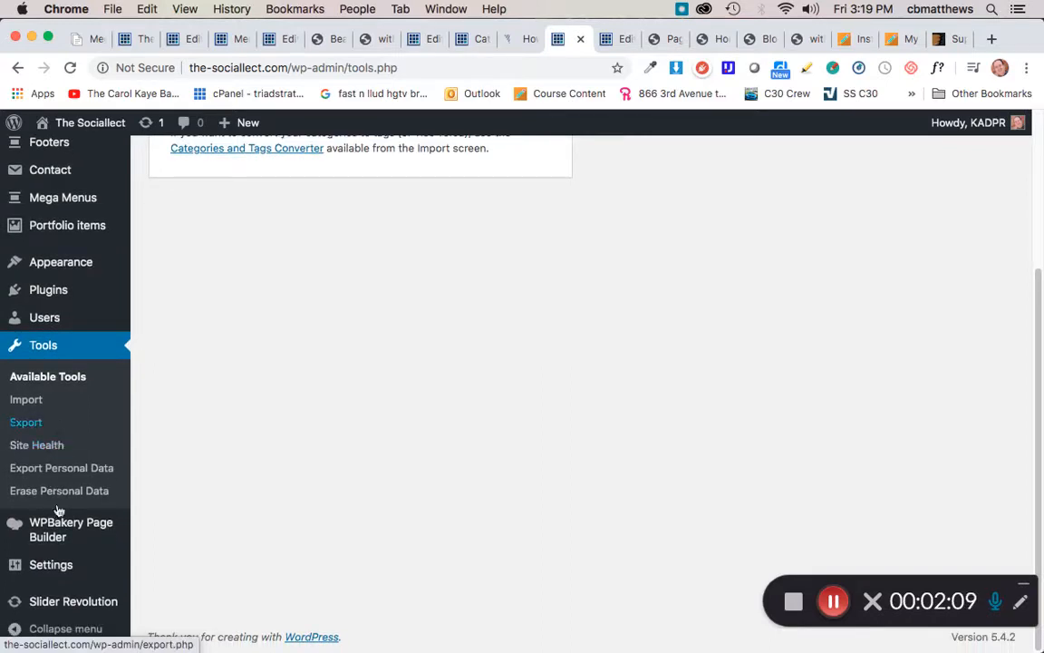
mouse_move(52, 569)
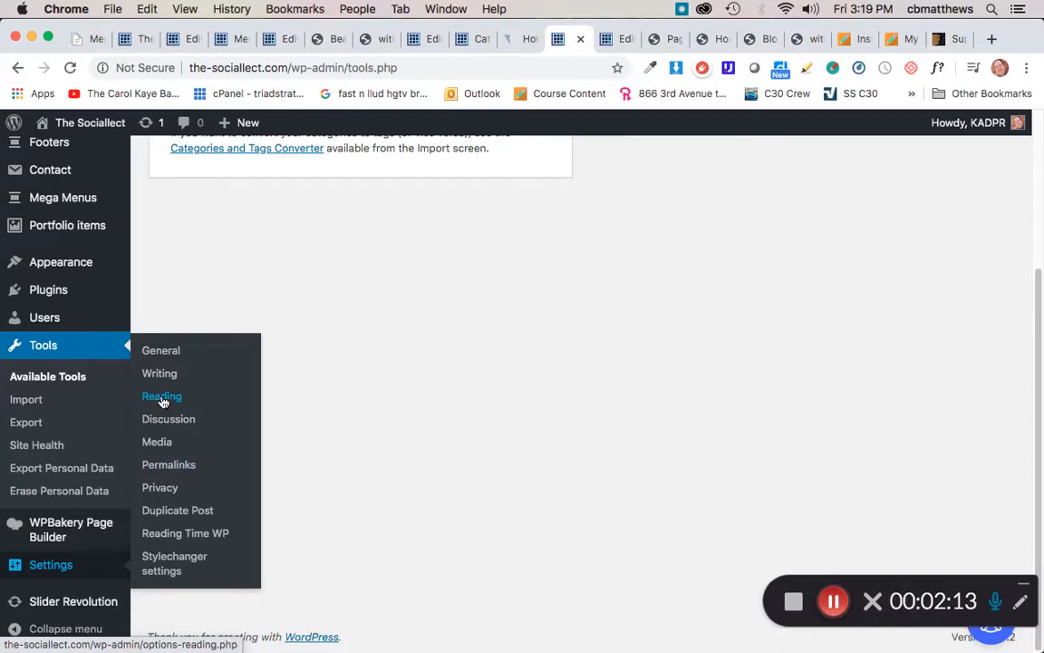
click(180, 536)
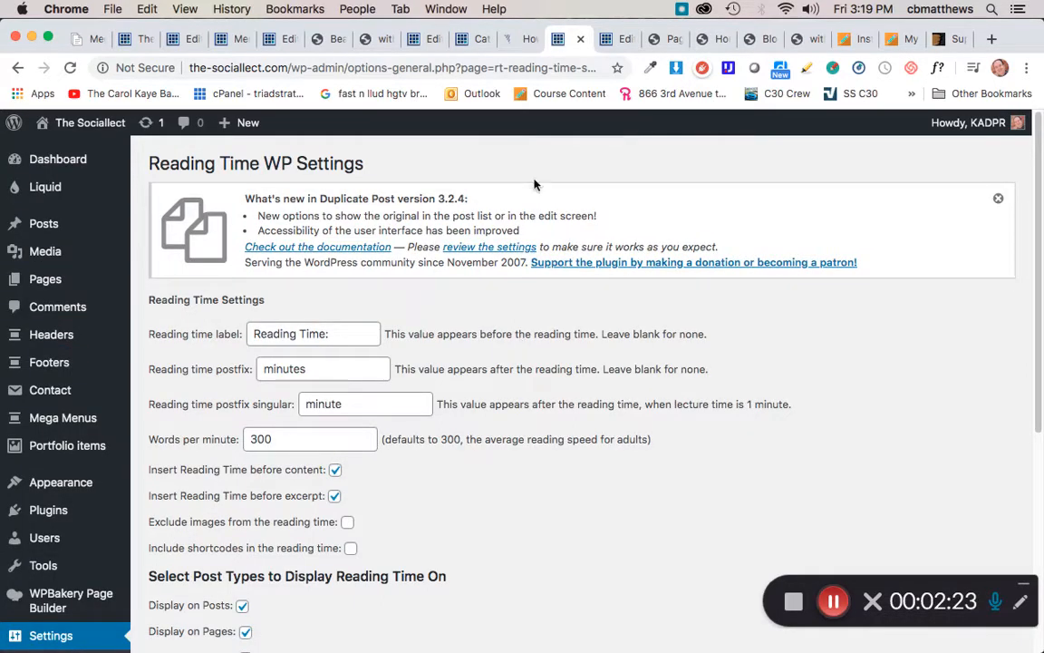
- Look at the reading time line on the Coming Soon page preview, and set Reading Time WP's words per minute to 228
click(667, 40)
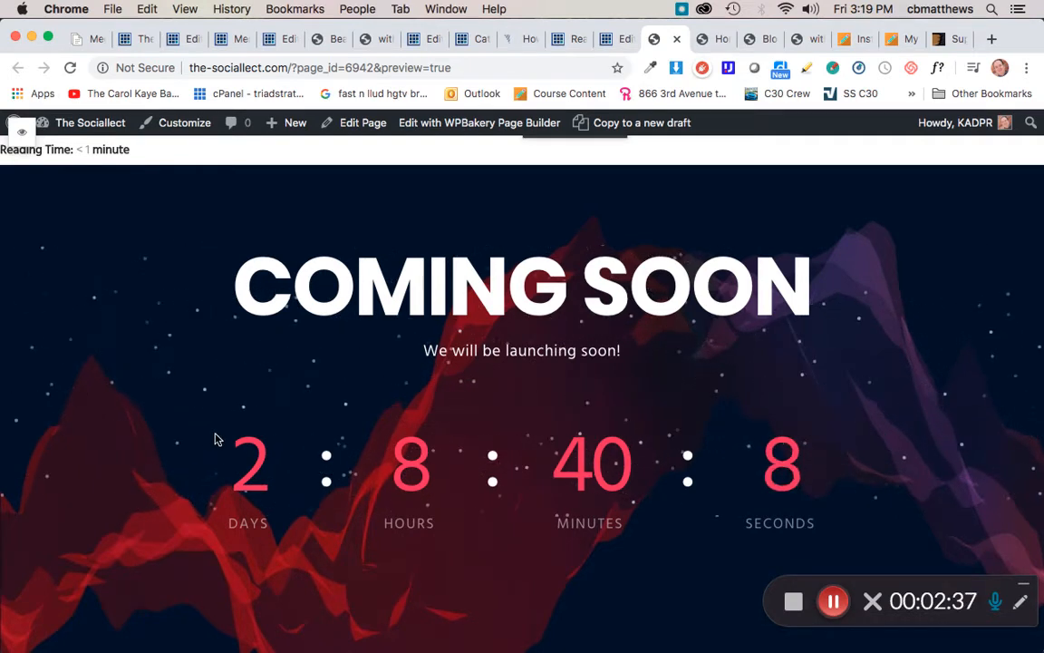
click(576, 40)
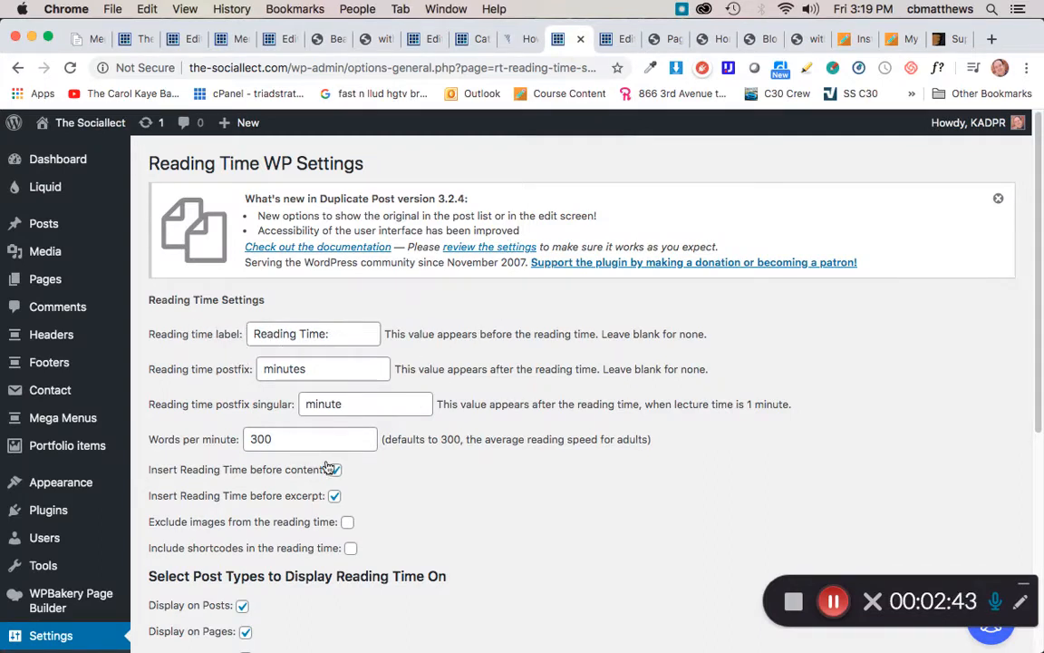
click(281, 440)
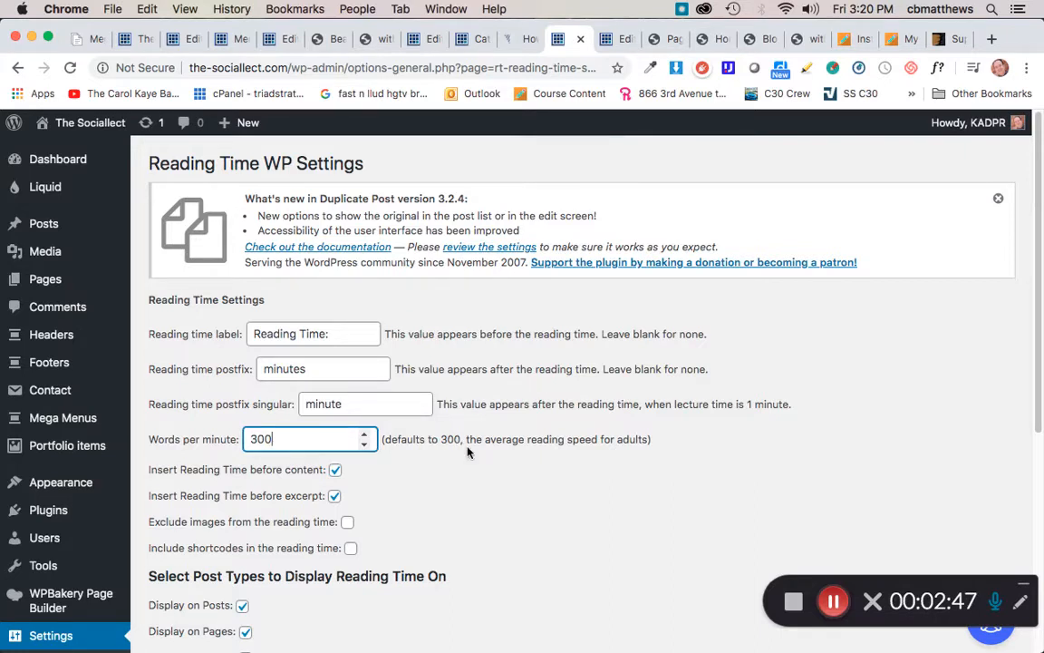
drag(273, 441, 217, 436)
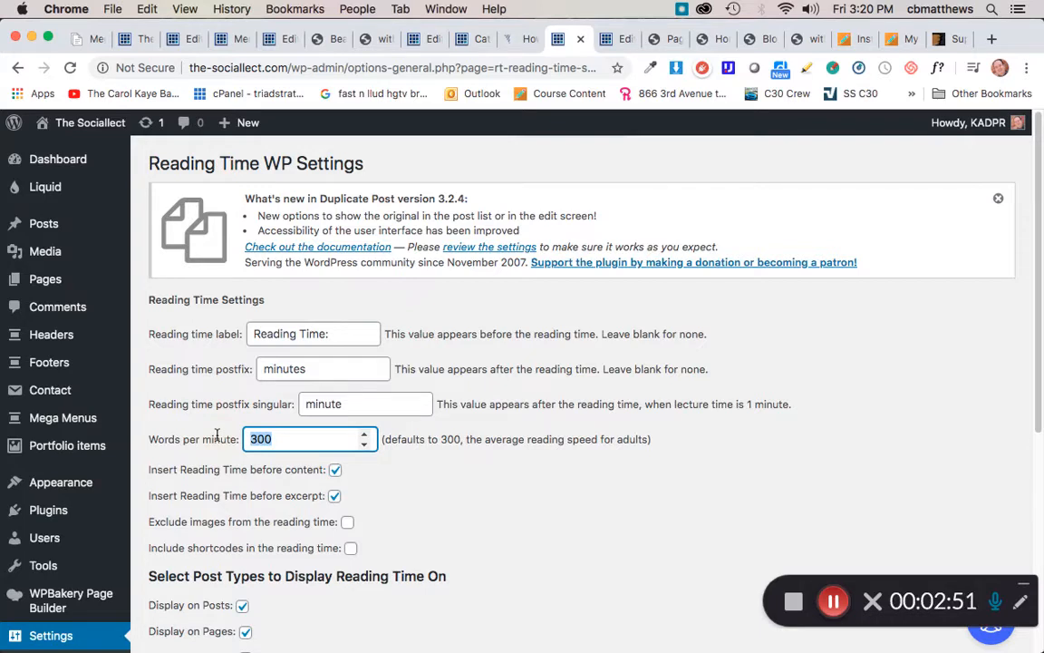
text(228)
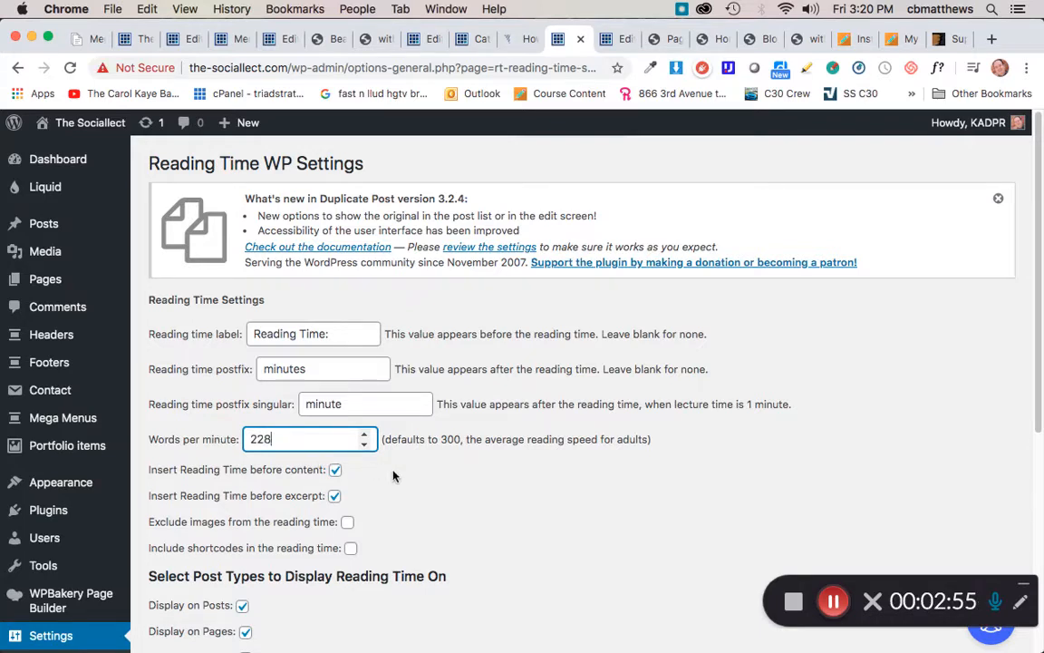
click(507, 513)
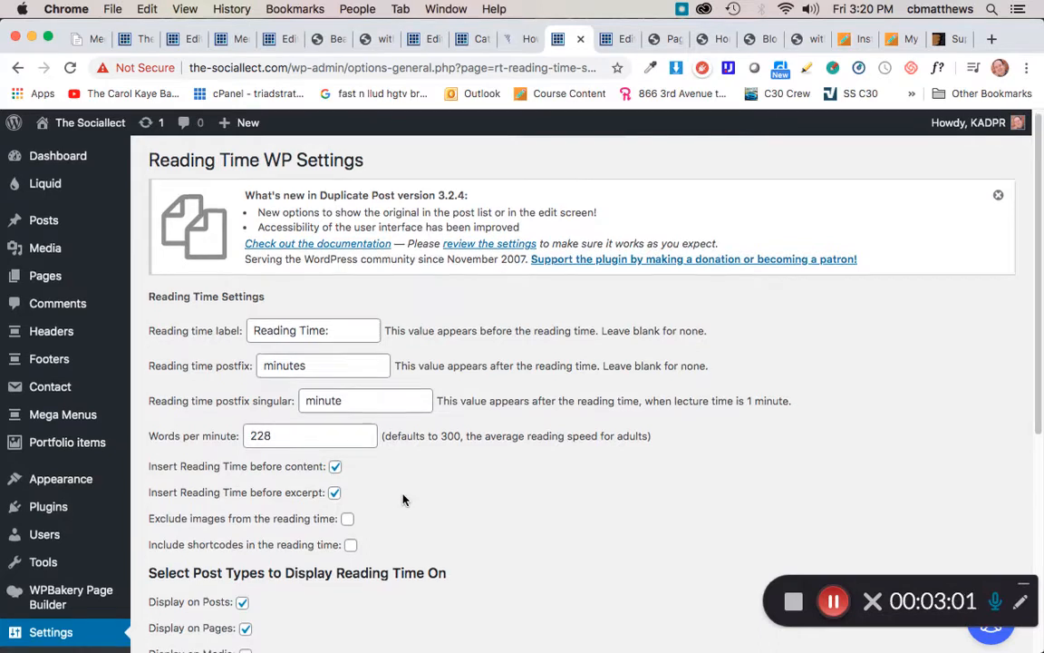
- Turn off the reading time display on Pages, Headers, Footers, Mega Menus and Portfolios, and save the plugin options
scroll(401, 496, down, 5)
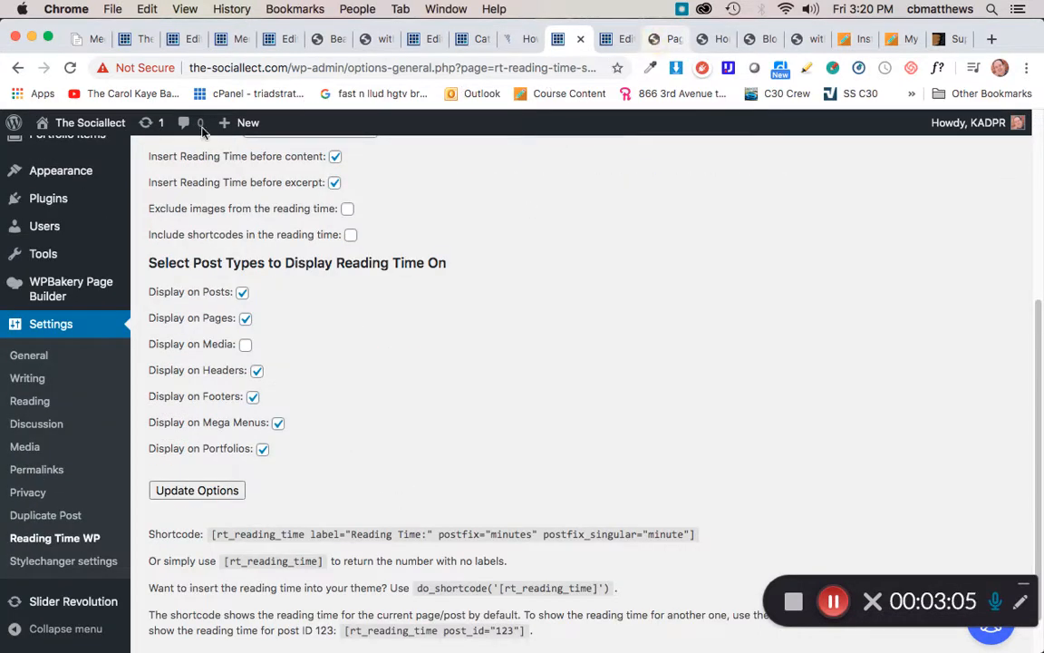
click(659, 39)
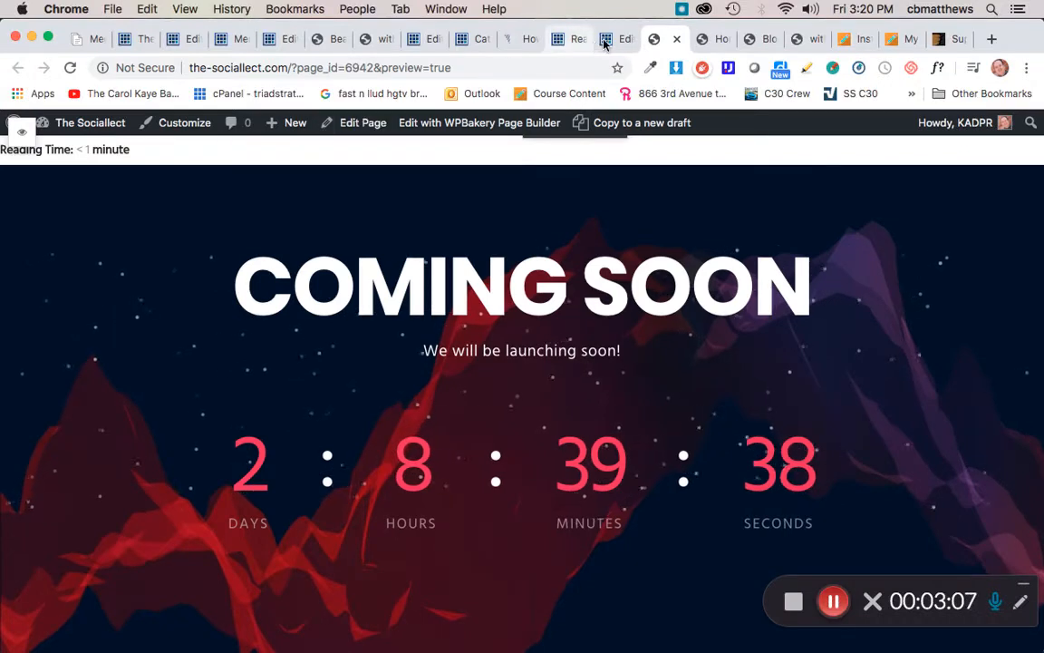
click(572, 43)
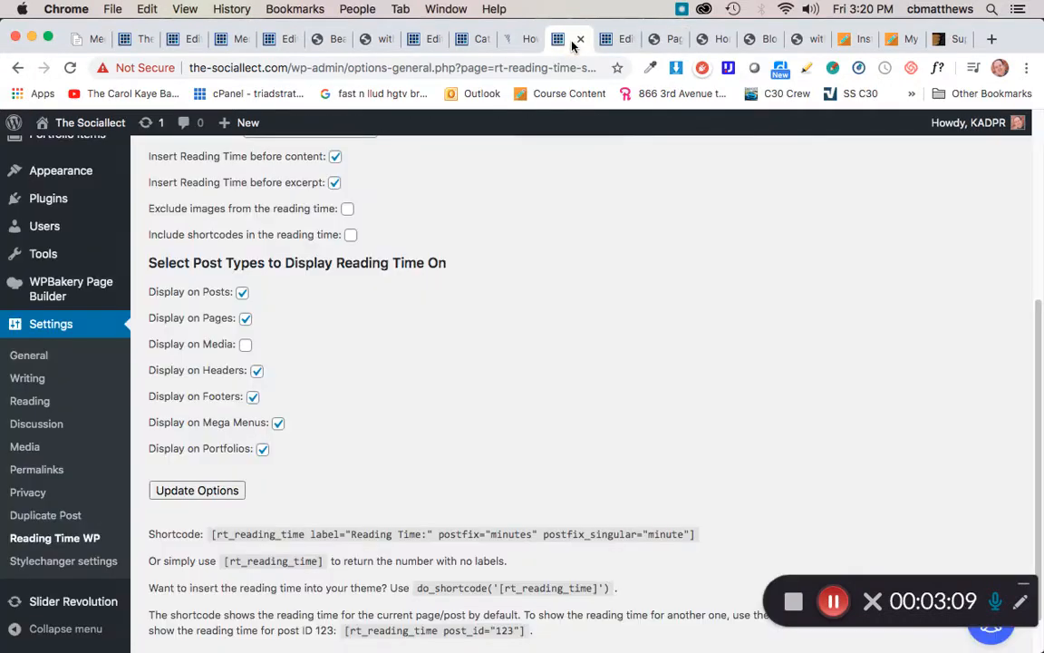
click(245, 318)
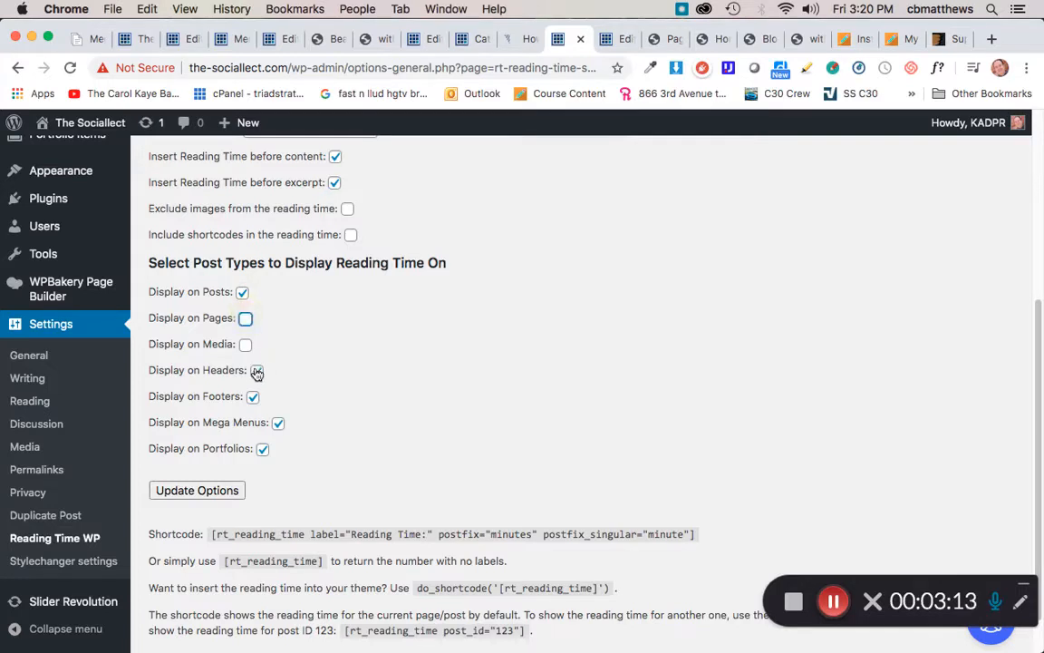
click(256, 370)
click(252, 396)
click(277, 423)
click(261, 450)
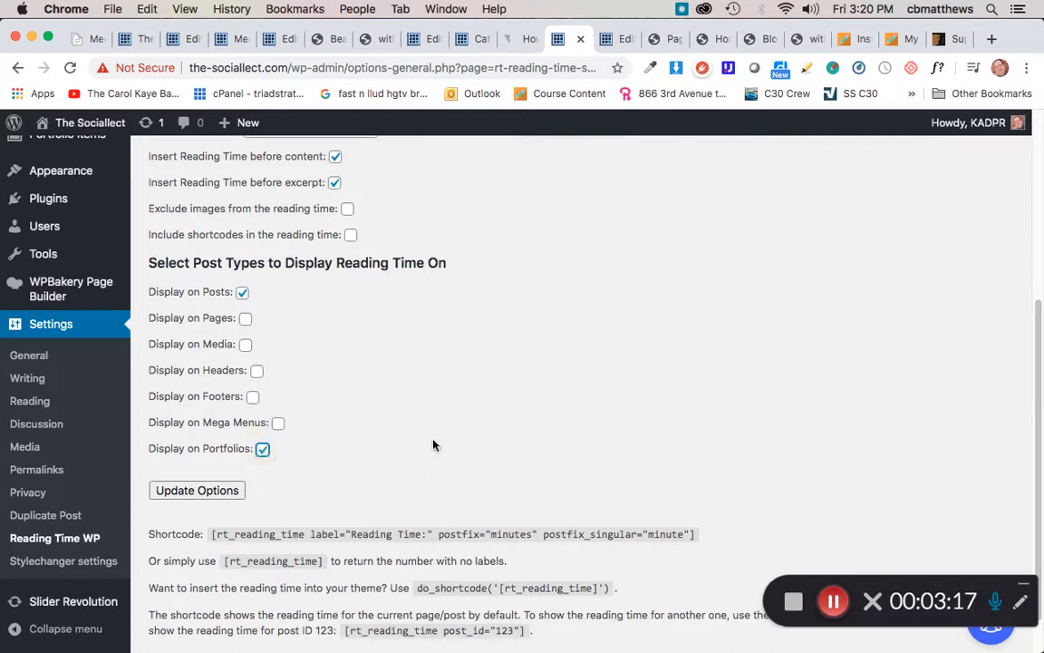
scroll(434, 443, down, 2)
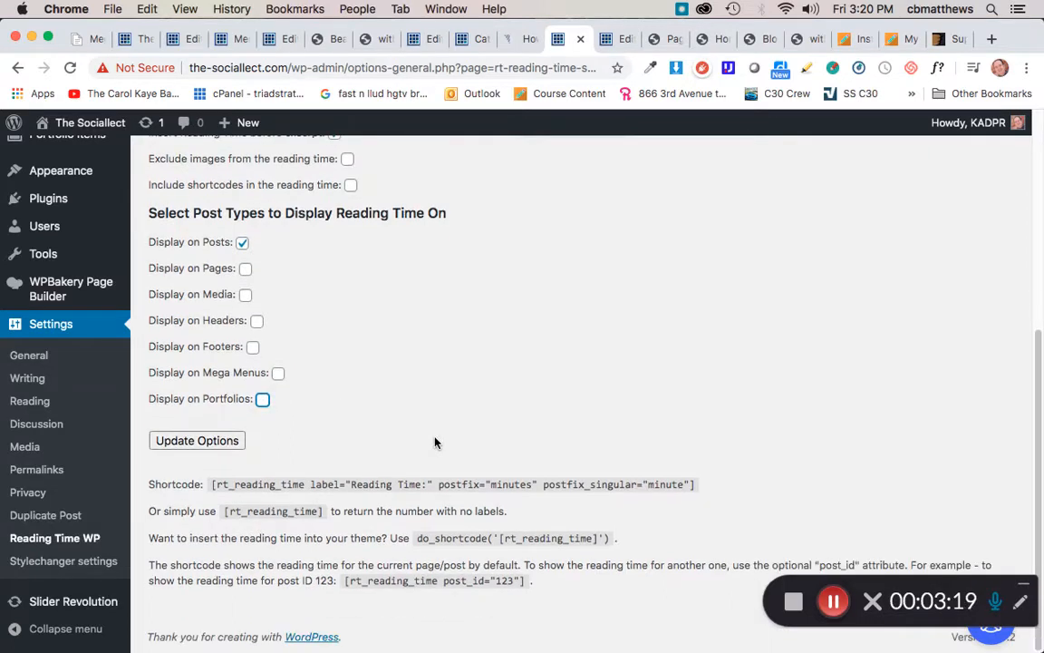
click(195, 441)
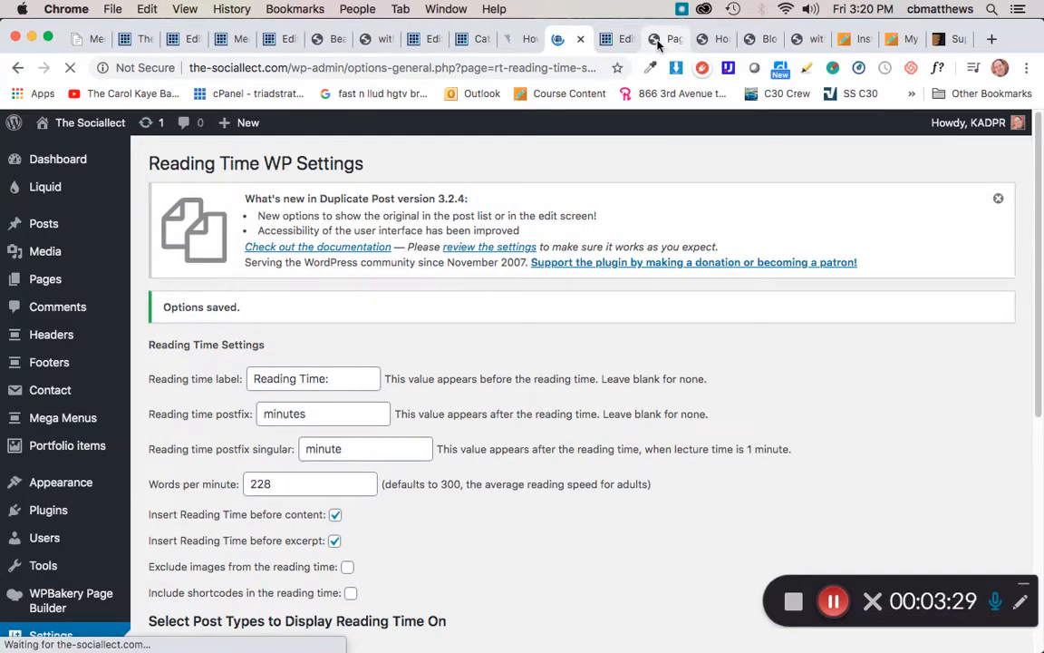
- Check the Coming Soon page preview for the reading time line and return to the Reading Time WP settings
click(657, 41)
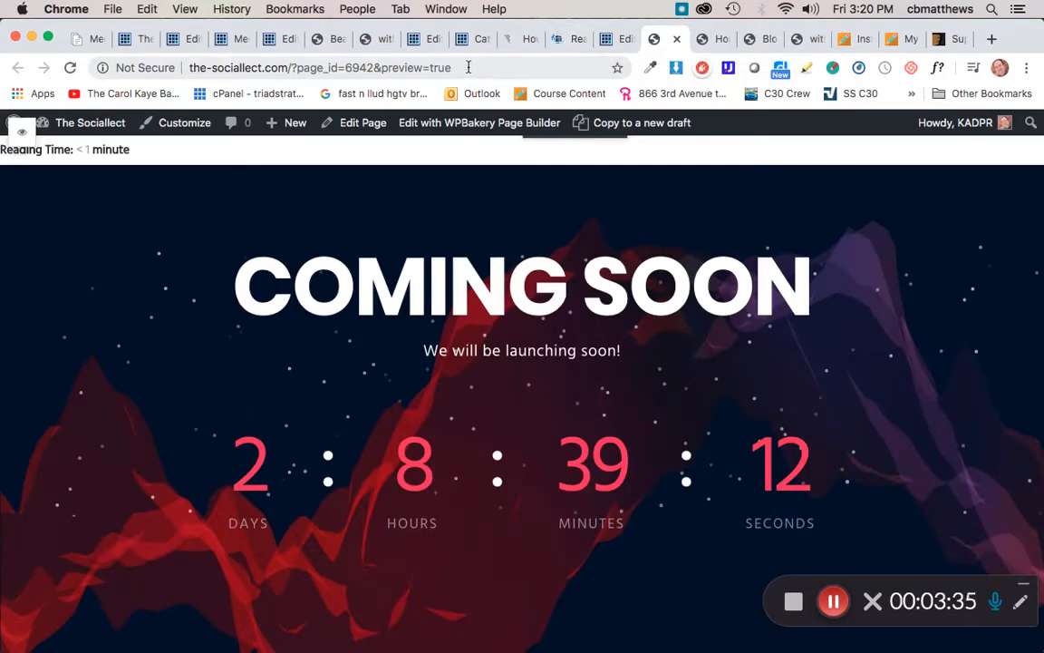
click(468, 67)
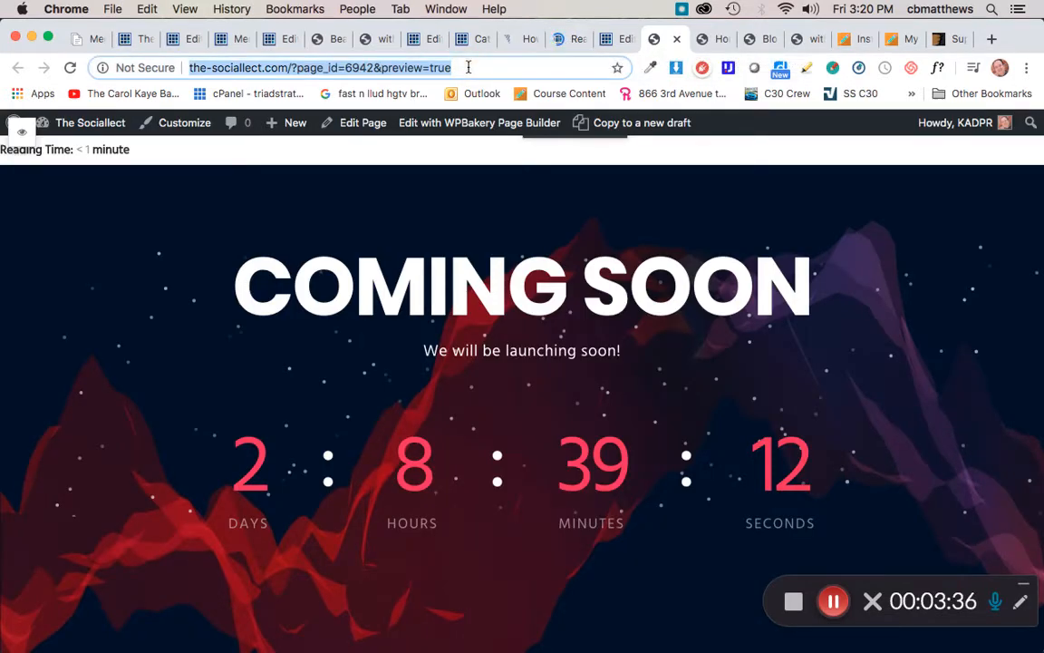
click(567, 45)
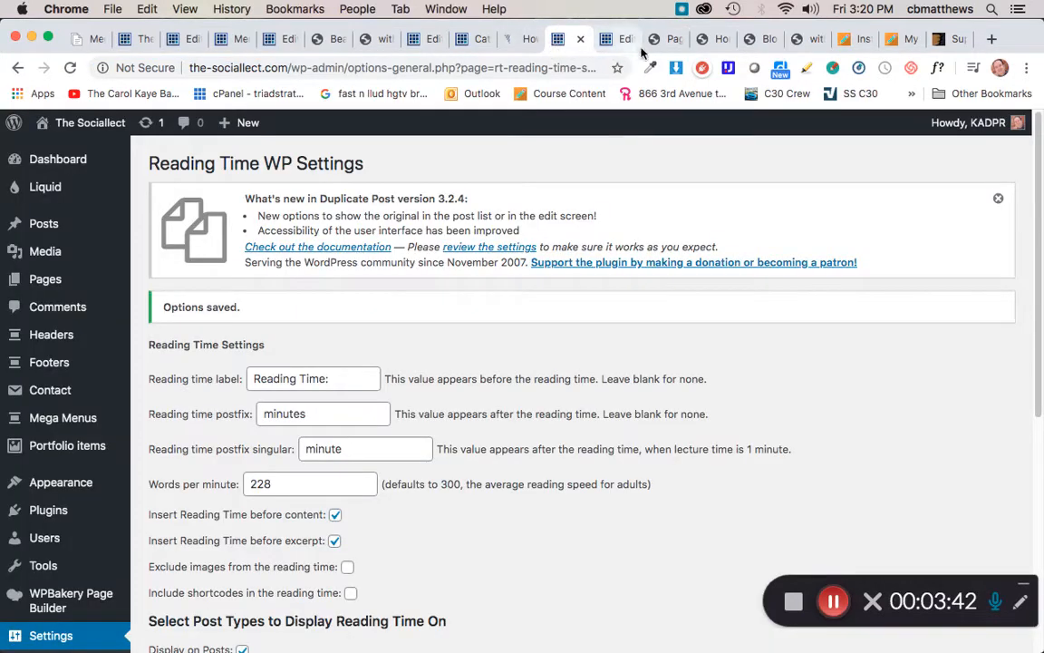
- Reload the Coming Soon page preview to check its reading time line, and return to the plugin settings
click(661, 39)
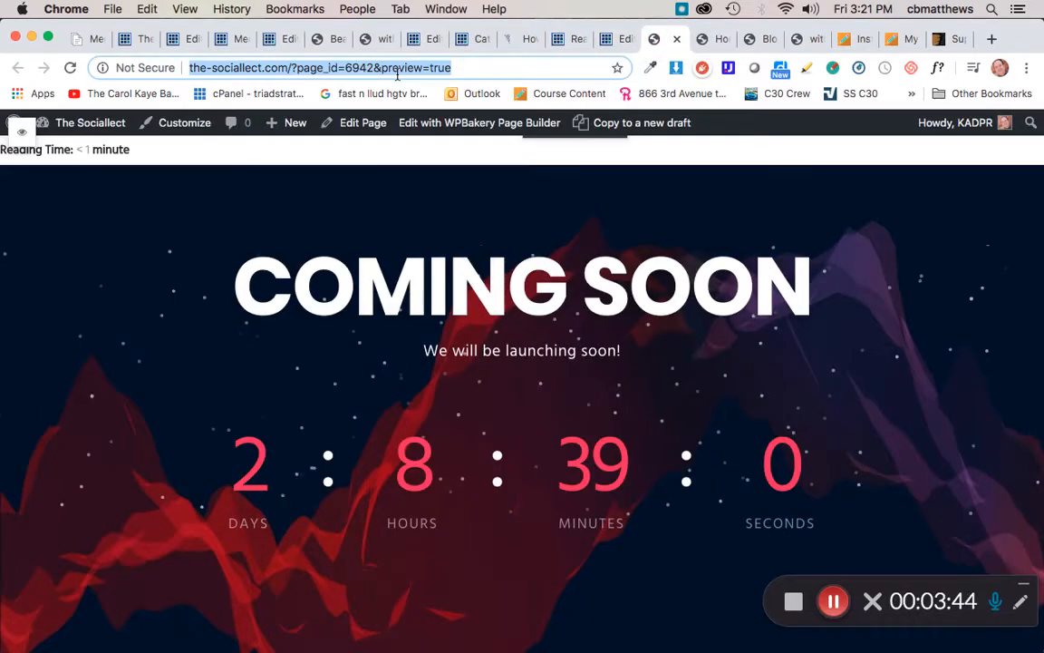
key(Return)
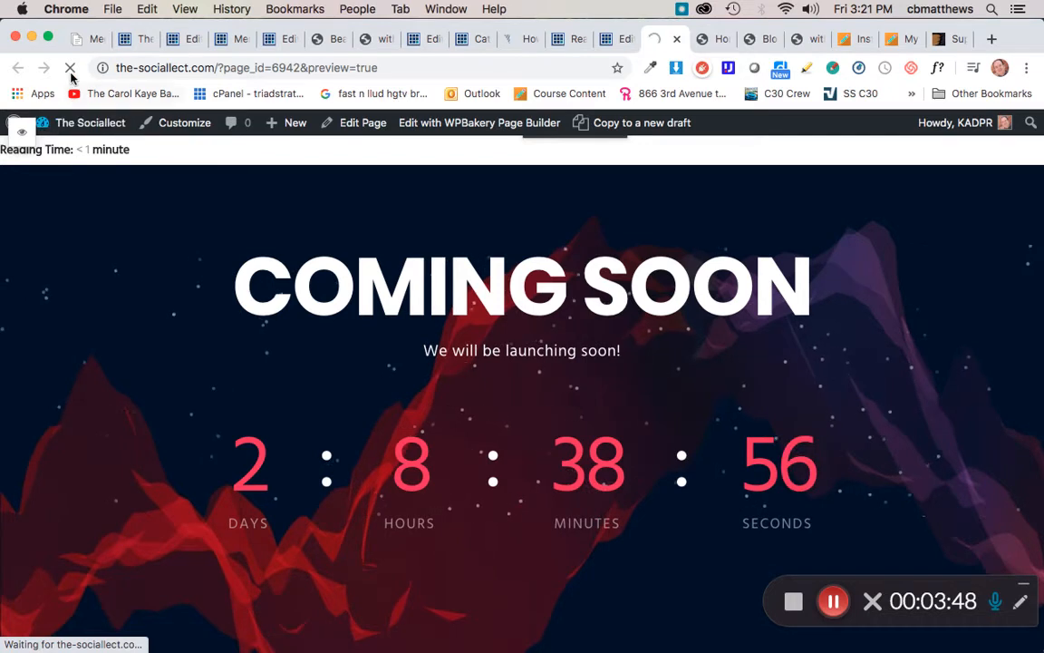
click(328, 69)
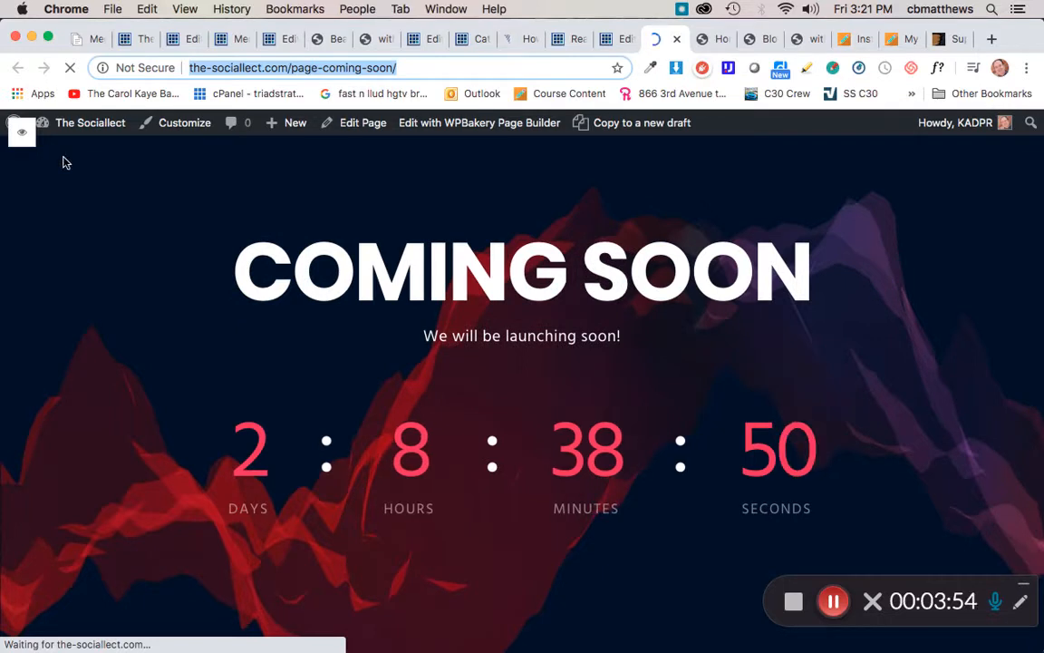
click(567, 40)
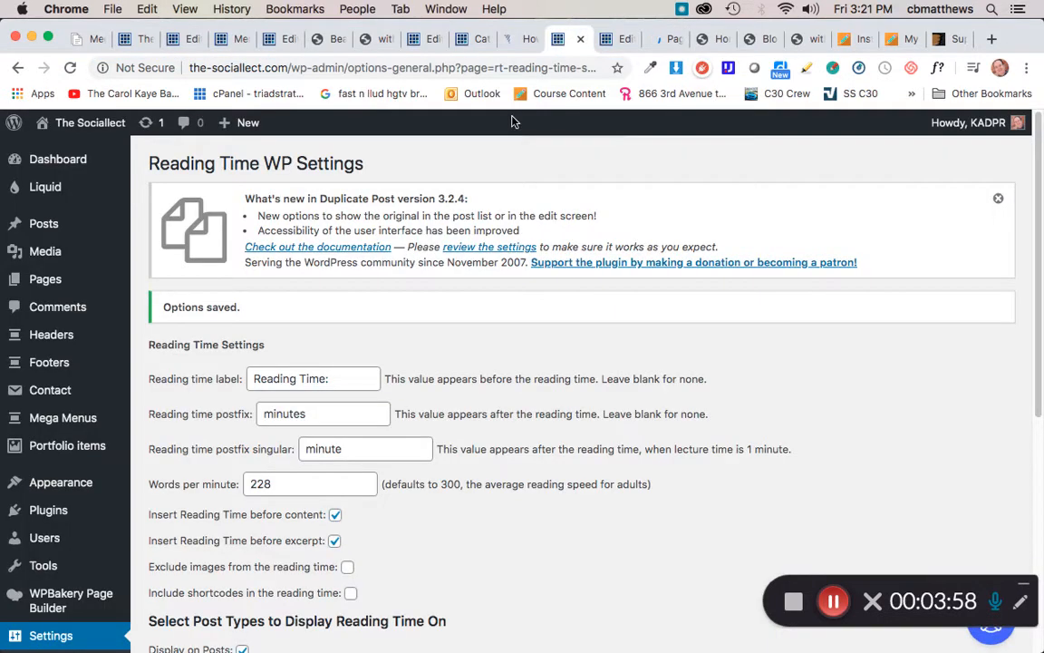
- In the site's Reading settings, make the homepage display a static page and choose Page - Coming Soon as the homepage
scroll(81, 423, down, 5)
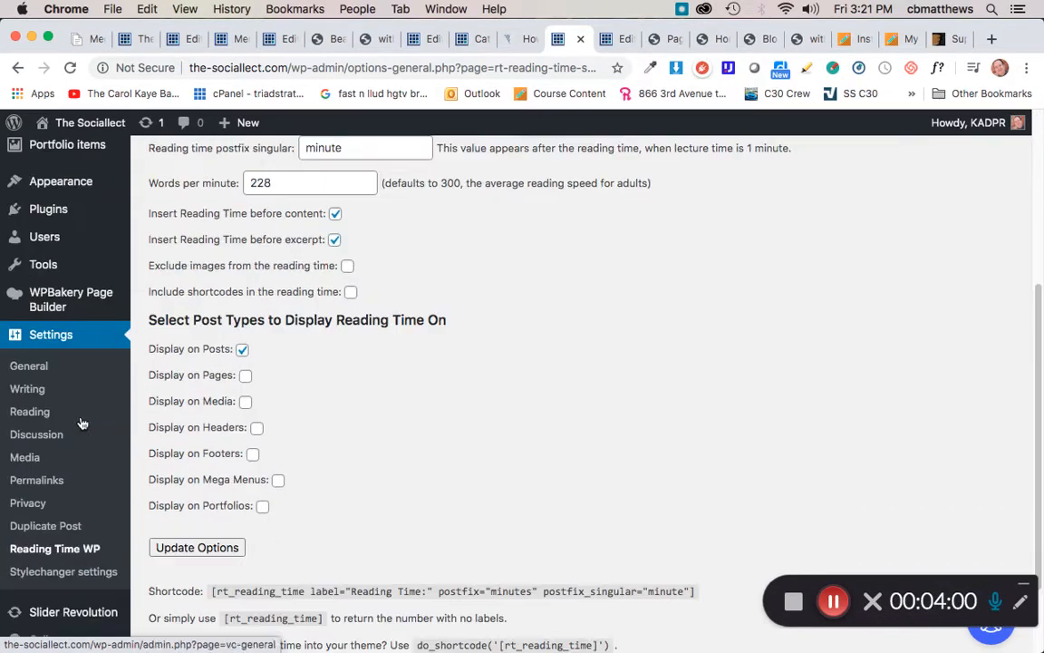
click(31, 413)
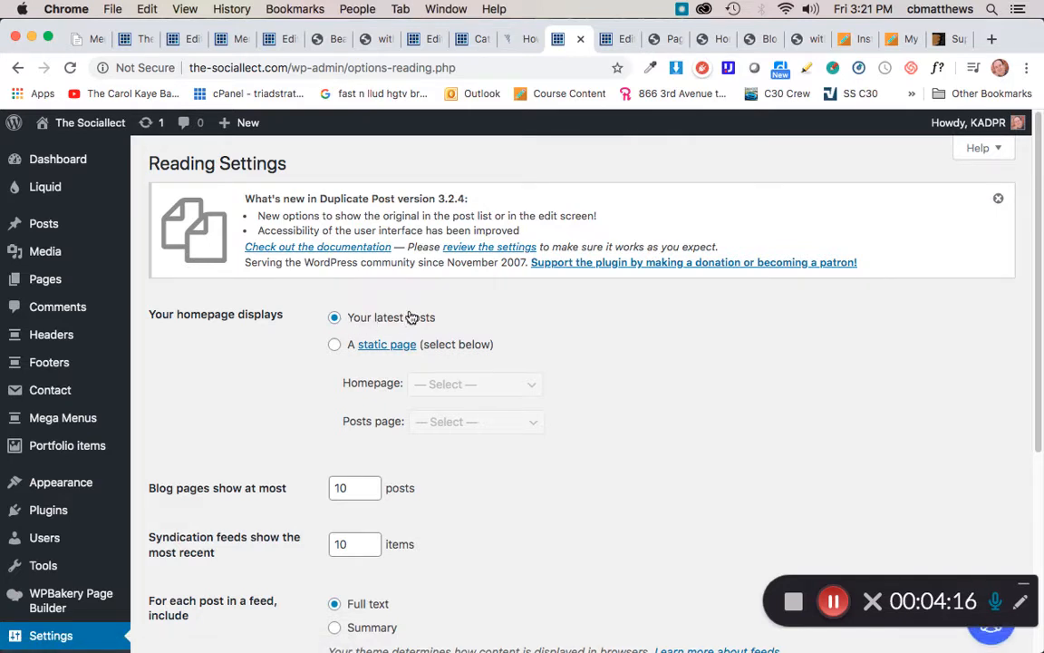
click(335, 345)
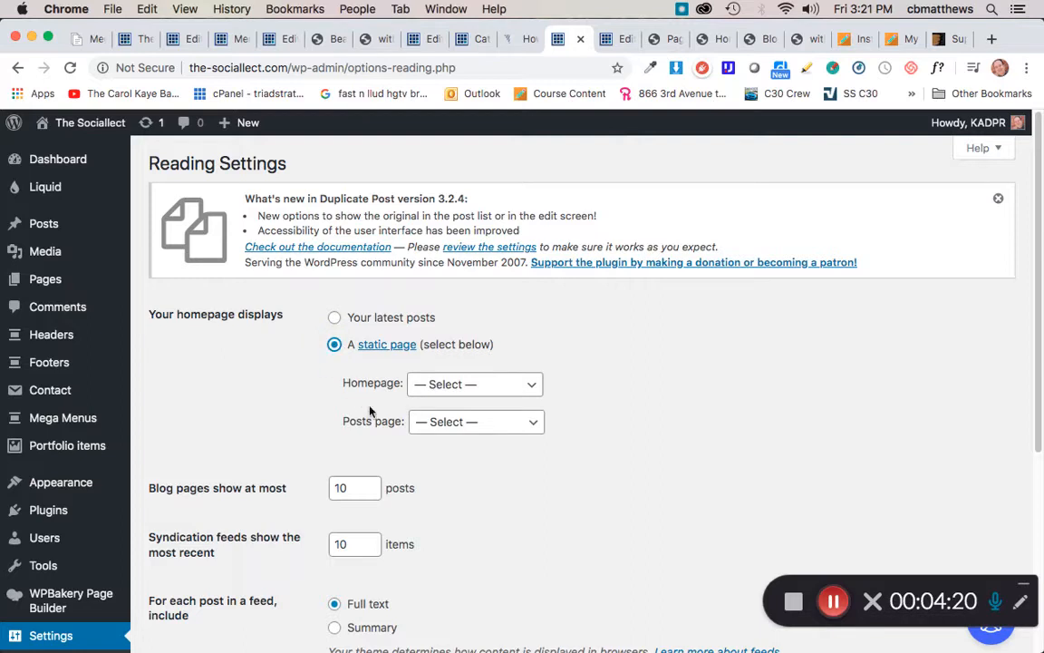
click(465, 384)
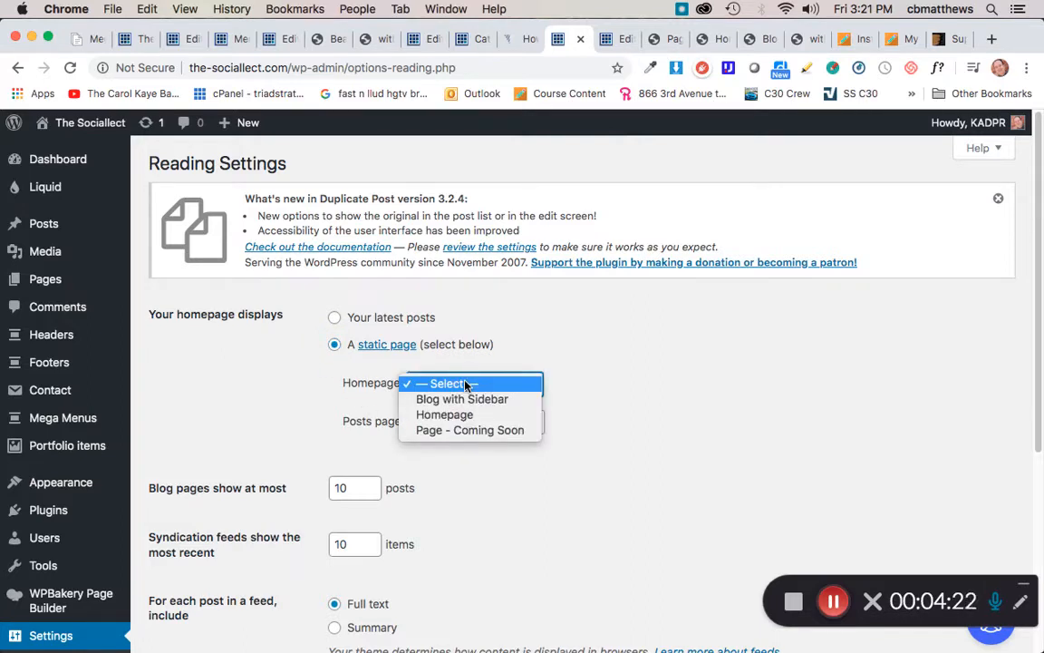
click(470, 432)
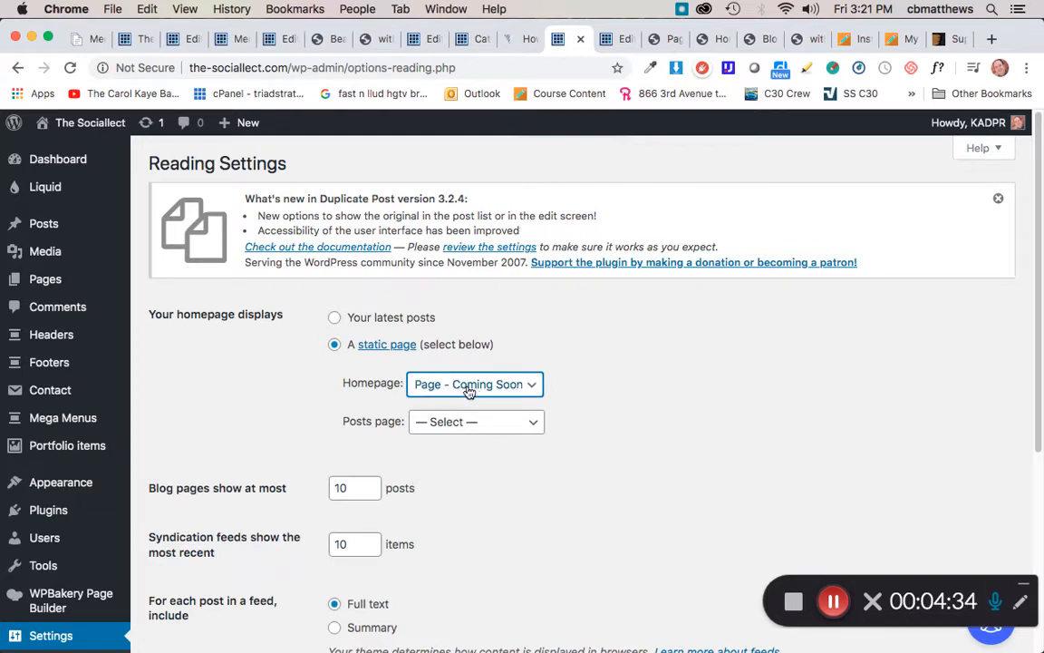
- Set the posts page to Blog with Sidebar and save the Reading settings
scroll(590, 366, down, 1)
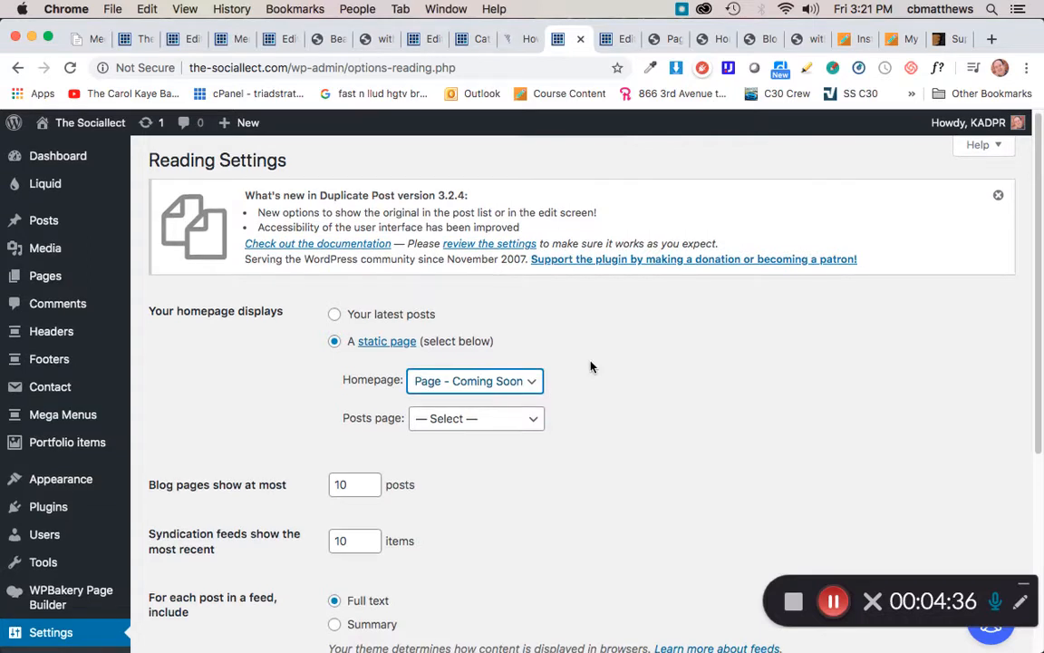
scroll(590, 367, down, 4)
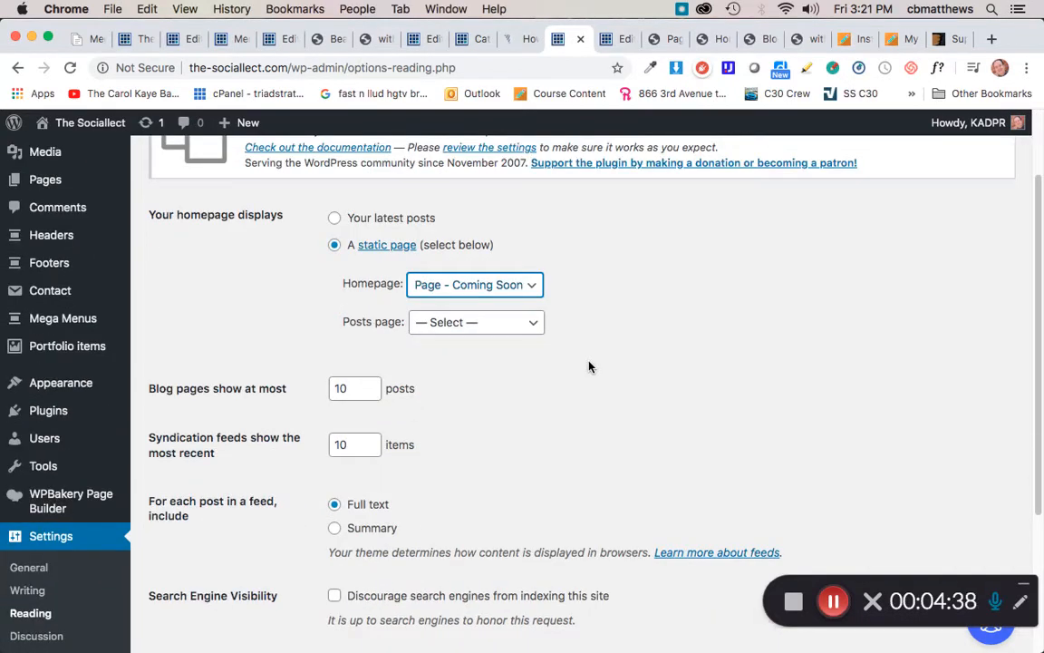
click(472, 324)
click(487, 340)
scroll(532, 387, down, 1)
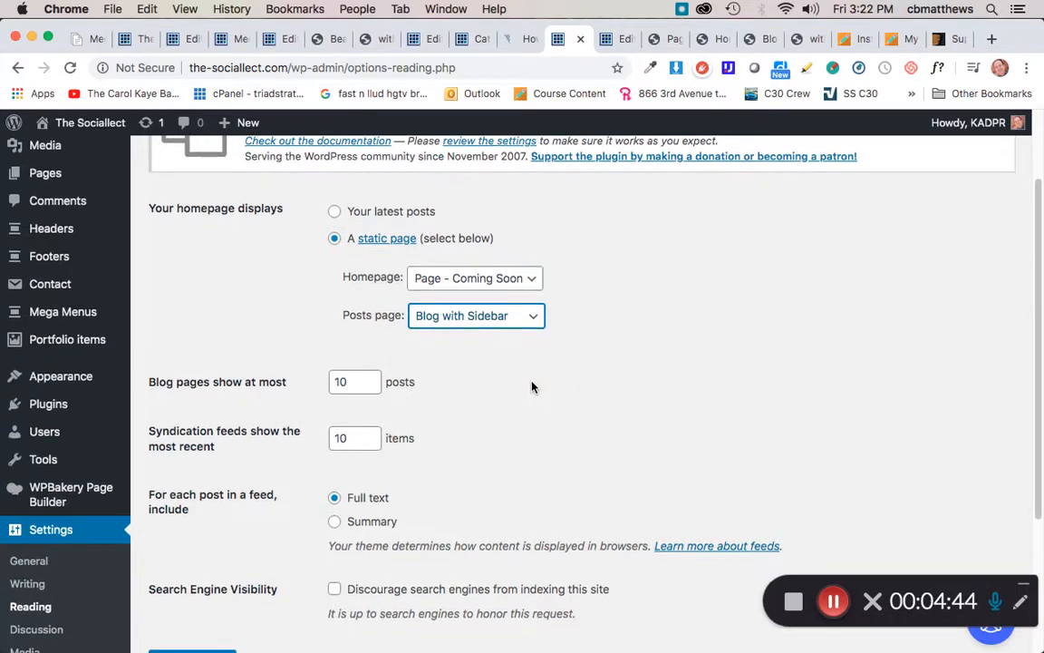
scroll(531, 388, down, 5)
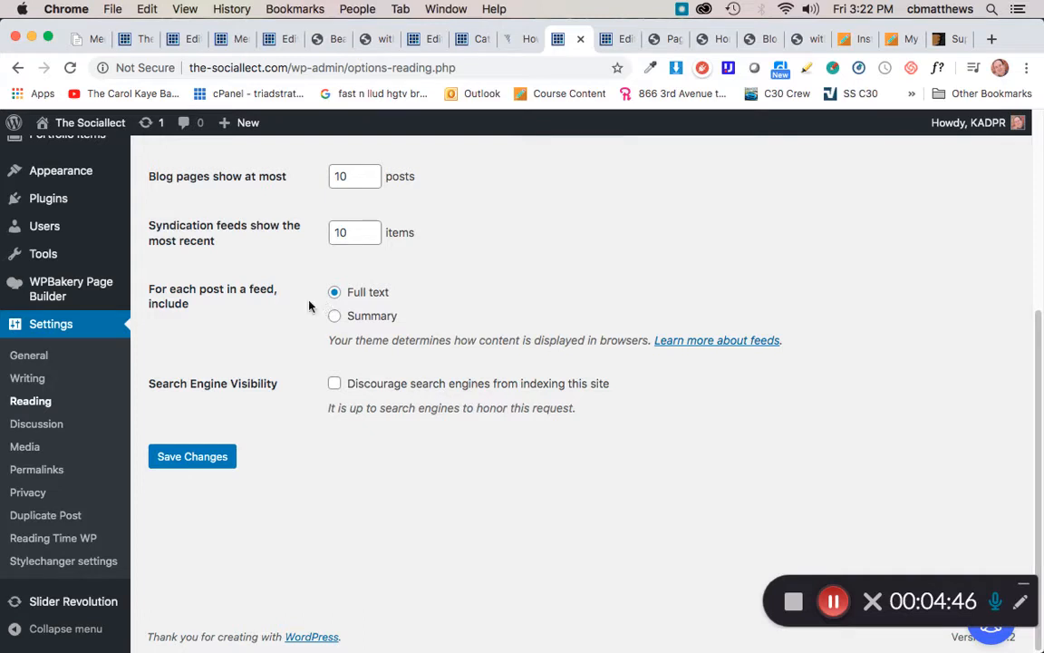
click(192, 456)
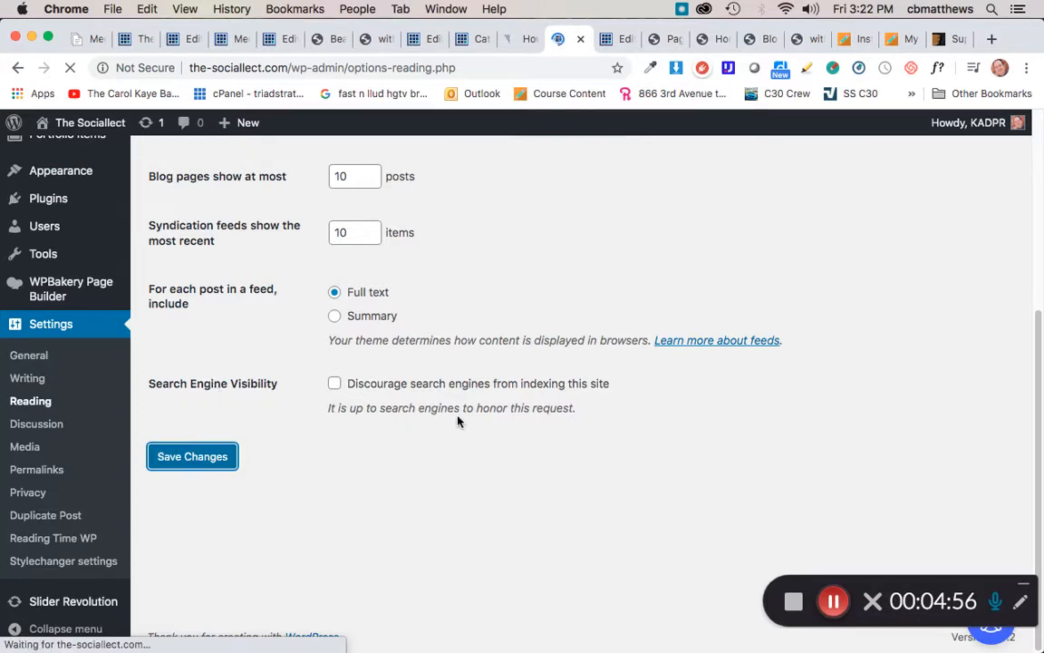
scroll(548, 505, down, 5)
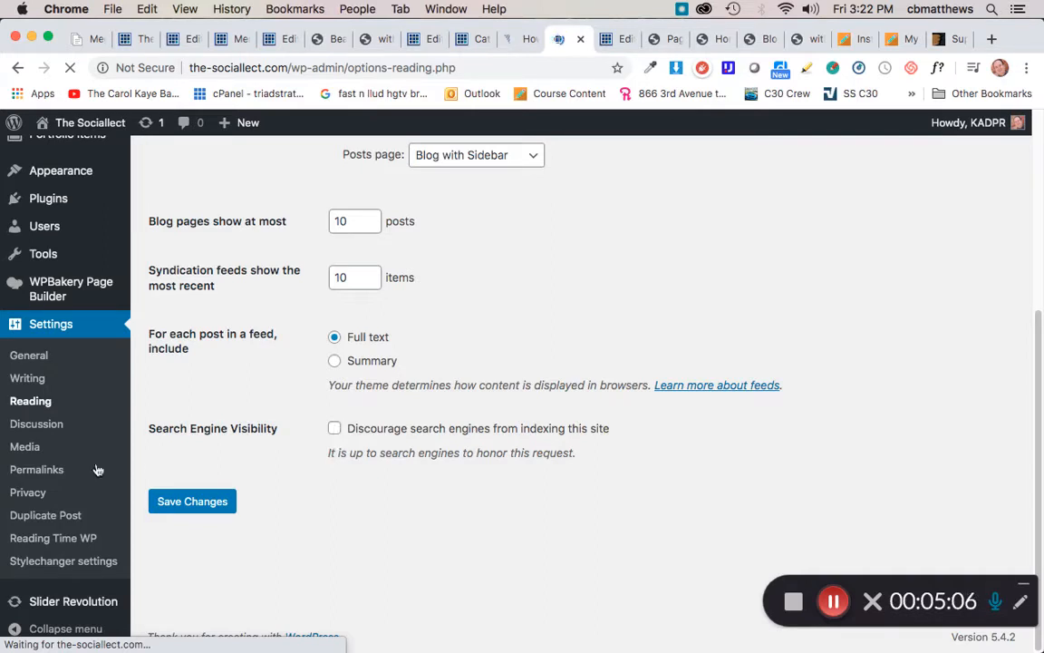
click(231, 504)
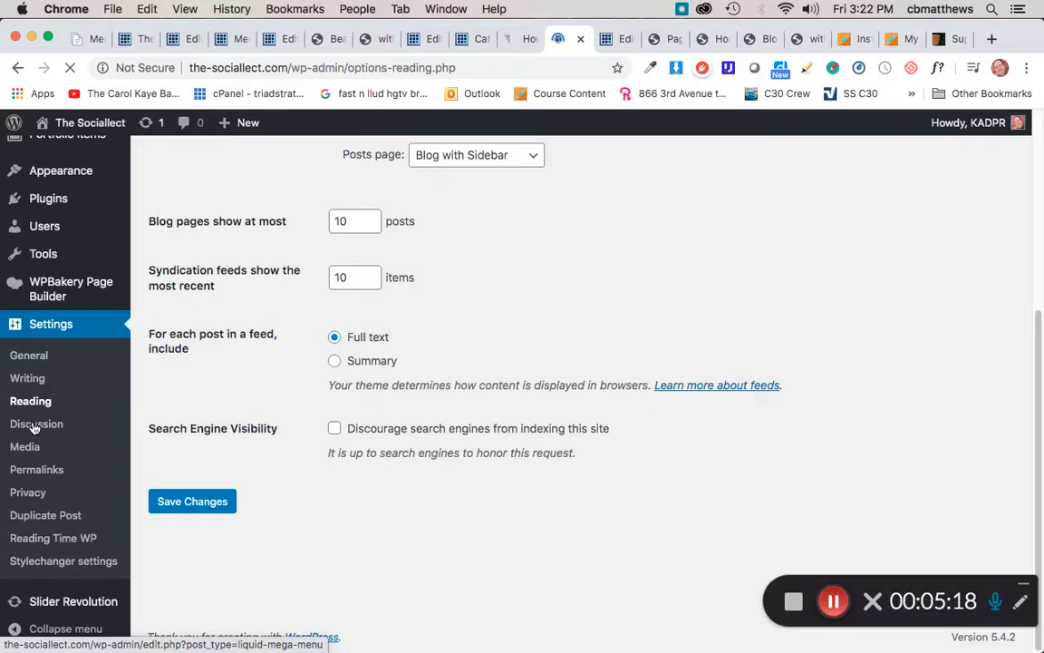
- In the Discussion settings, turn off all three default post settings and the requirement for comment authors to fill out name and email
click(49, 428)
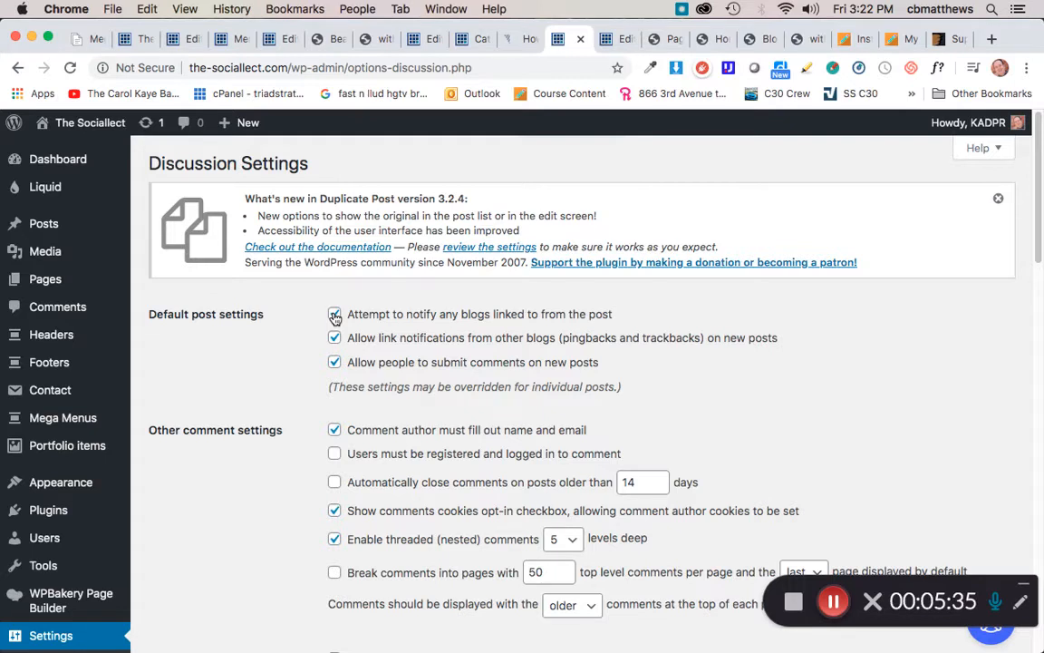
click(335, 314)
click(334, 338)
click(334, 362)
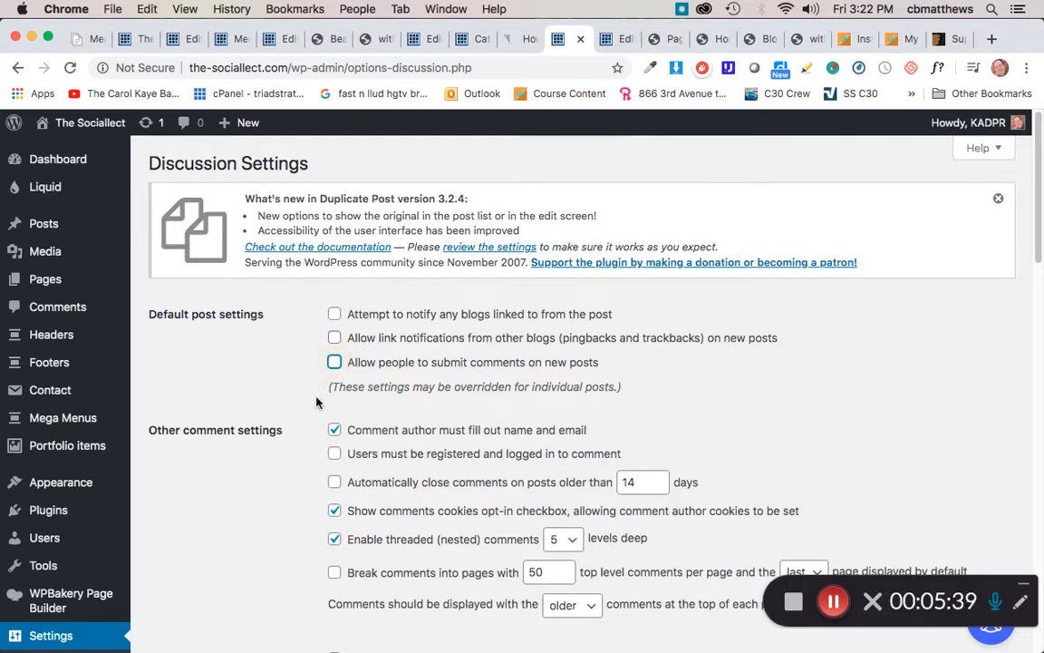
click(334, 431)
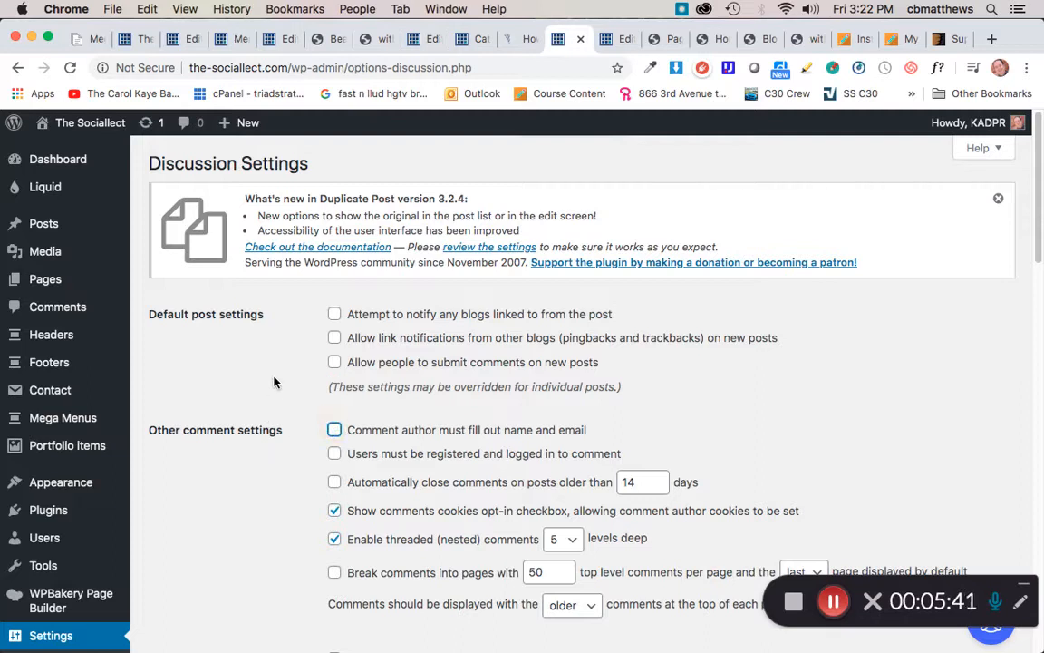
- Turn off the email notifications for posted comments and comments held for moderation, and save the Discussion settings
scroll(274, 380, down, 3)
scroll(275, 380, down, 4)
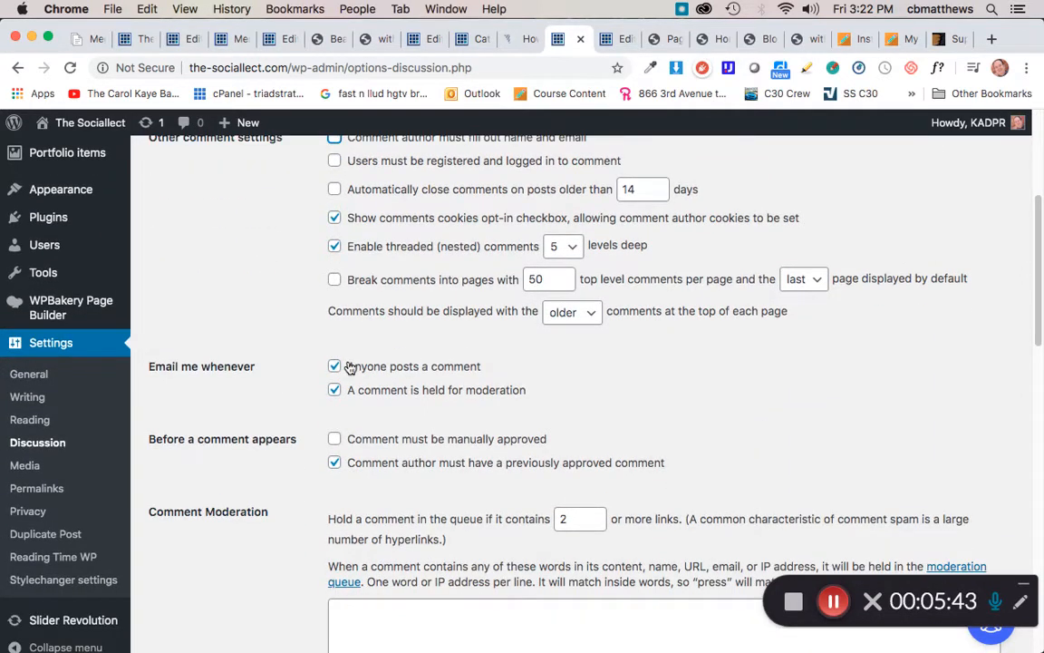
click(334, 367)
click(334, 389)
scroll(222, 403, down, 4)
scroll(218, 398, down, 15)
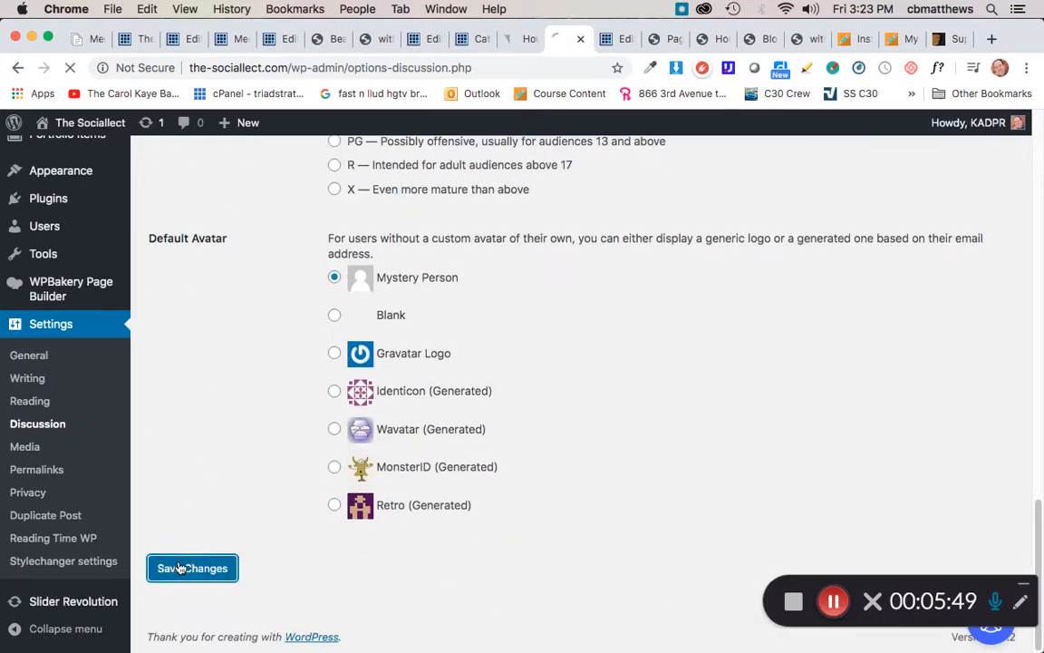
click(181, 567)
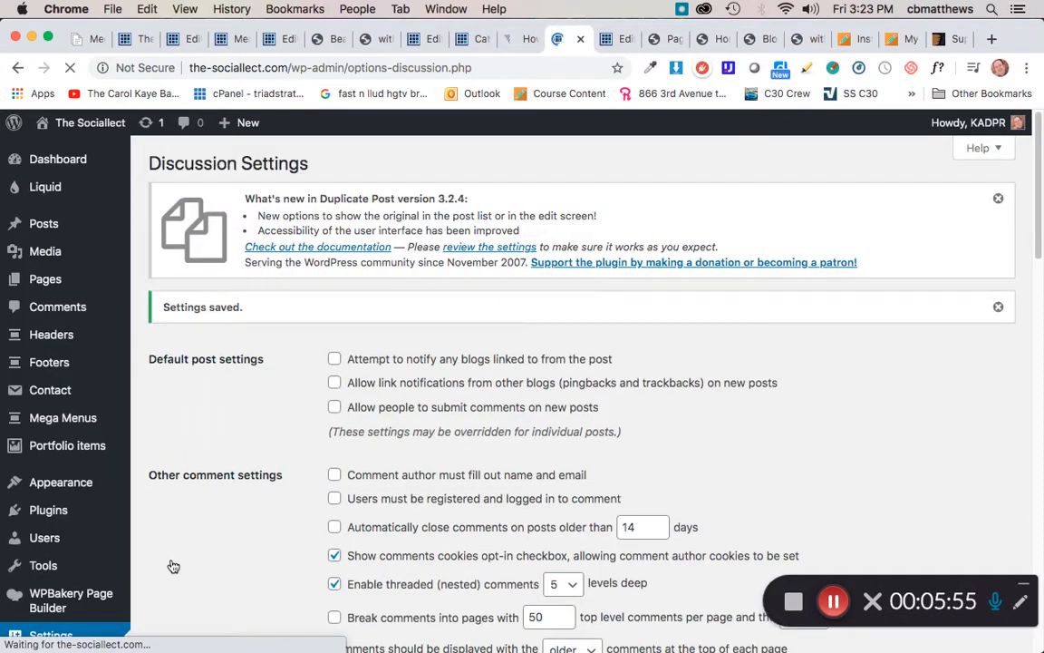
- Set the site's permalink structure to Post name and save the Permalink settings
scroll(83, 517, down, 5)
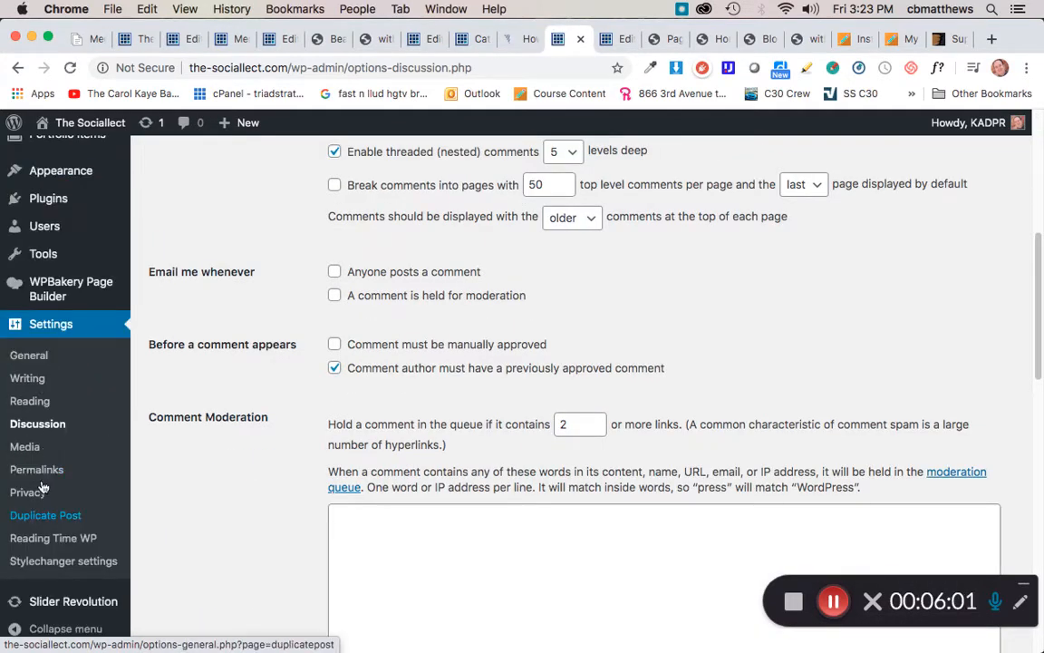
click(45, 471)
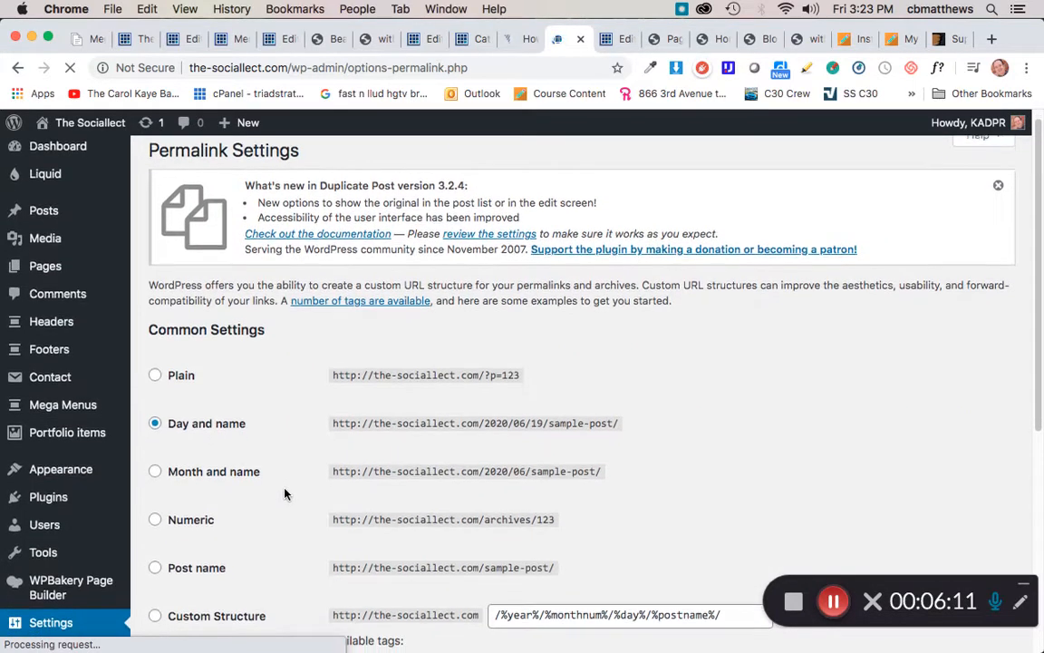
scroll(284, 494, down, 1)
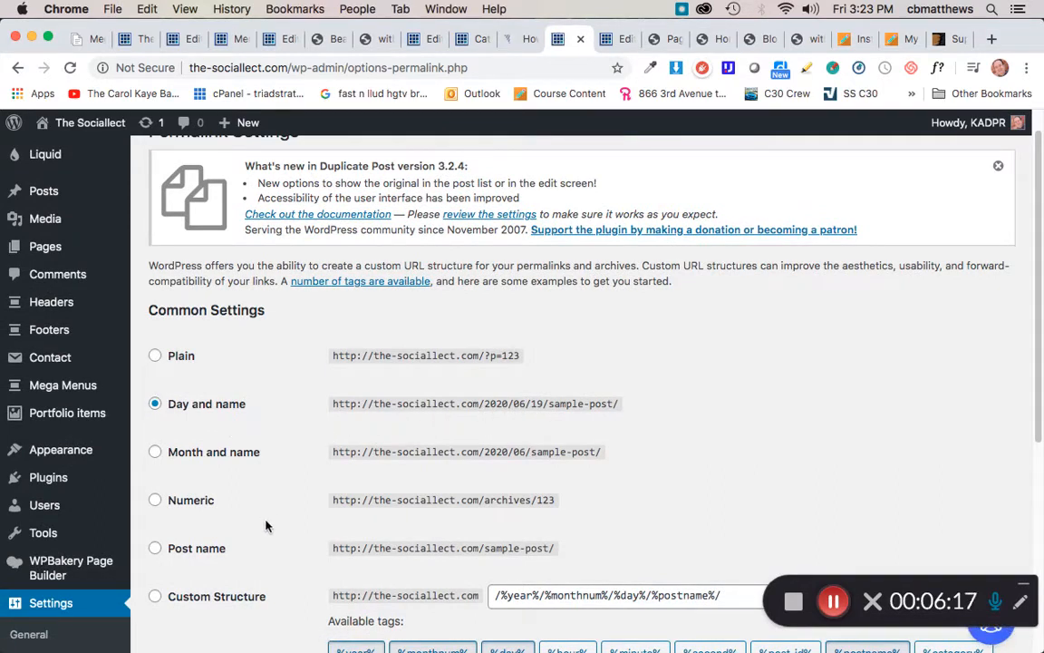
scroll(263, 530, down, 1)
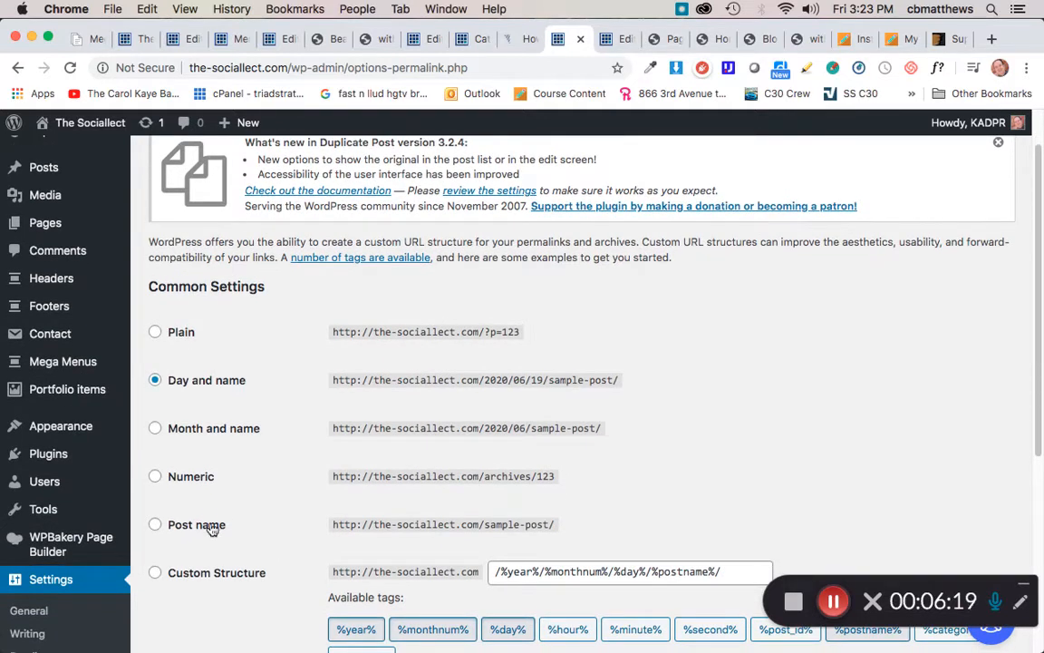
click(204, 525)
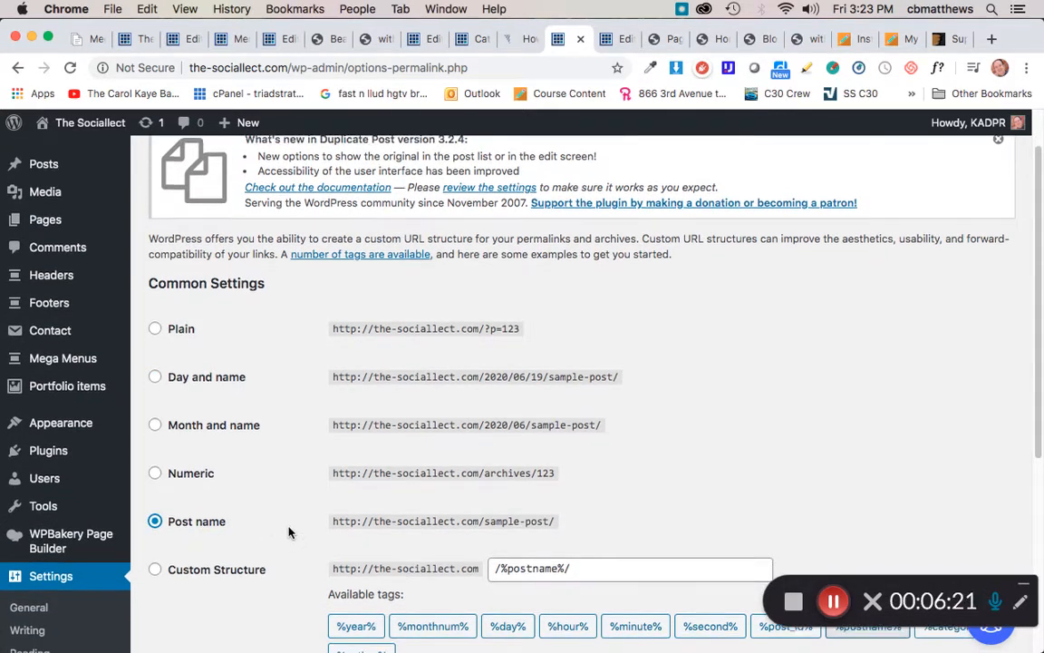
scroll(288, 532, down, 4)
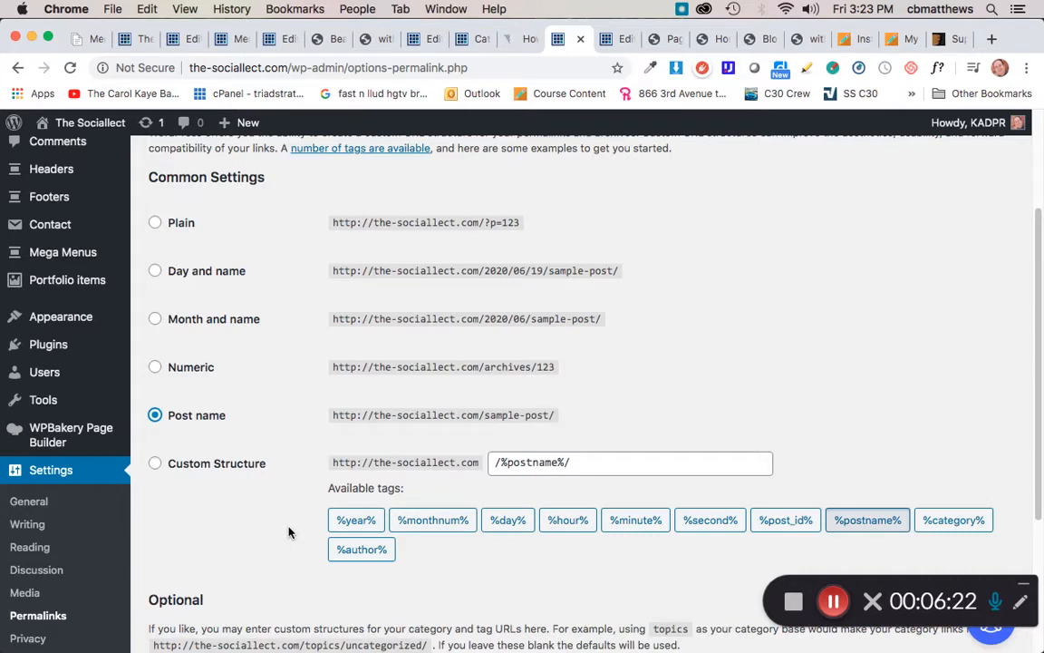
scroll(288, 532, down, 8)
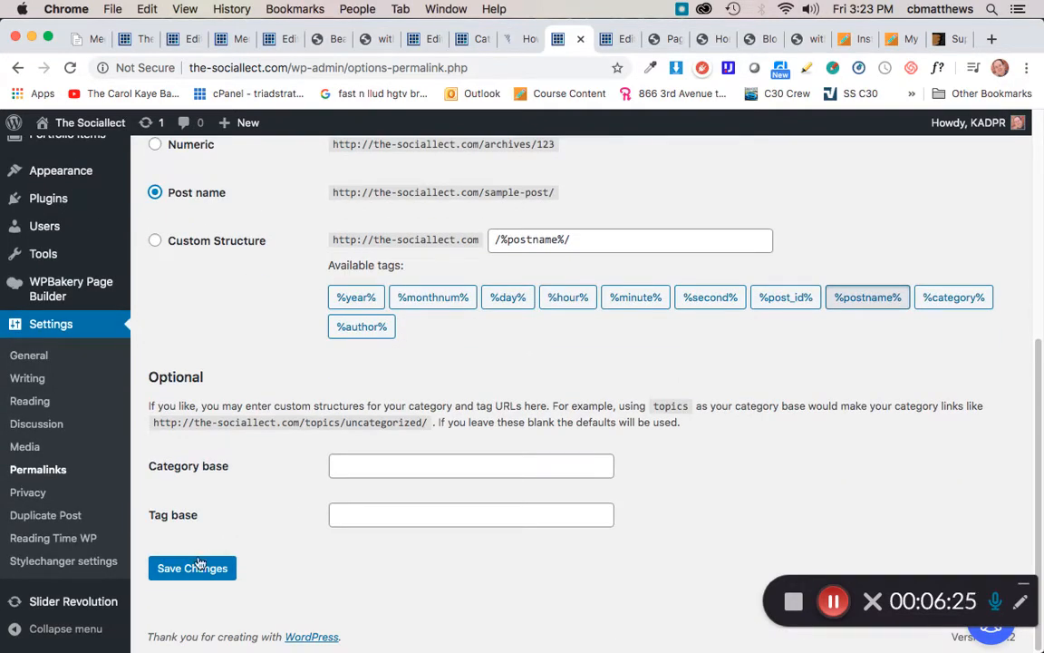
scroll(251, 497, up, 14)
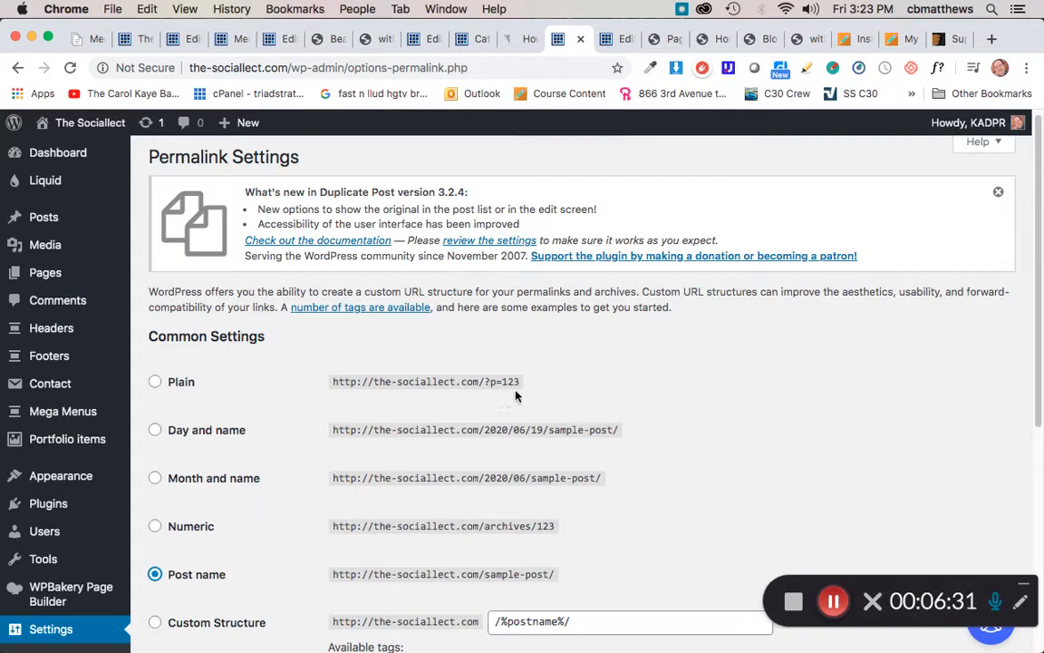
scroll(279, 510, down, 8)
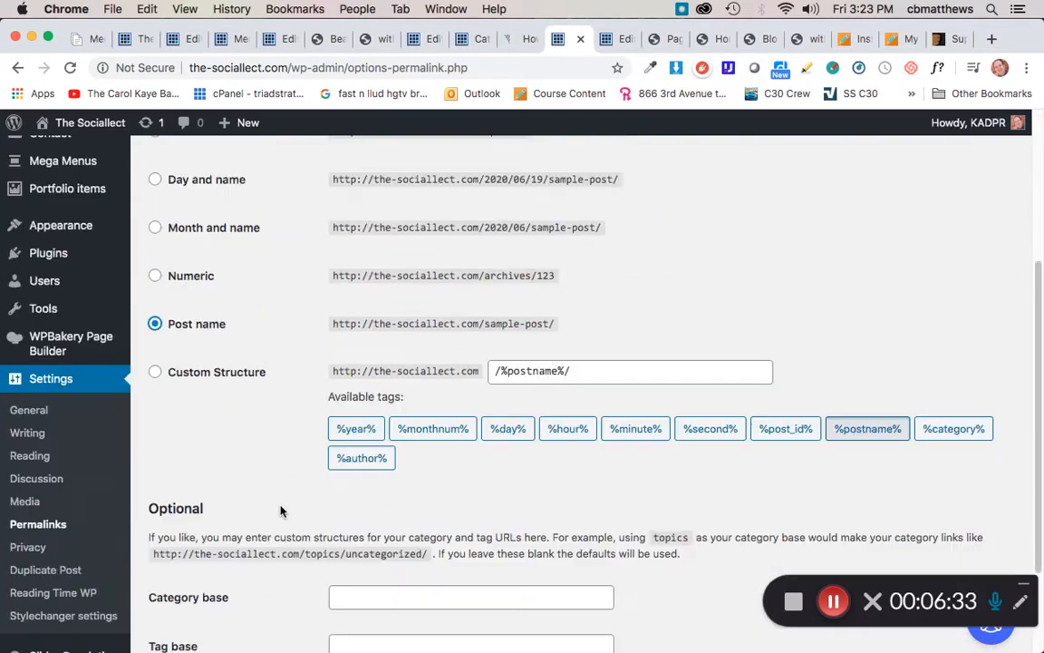
click(192, 580)
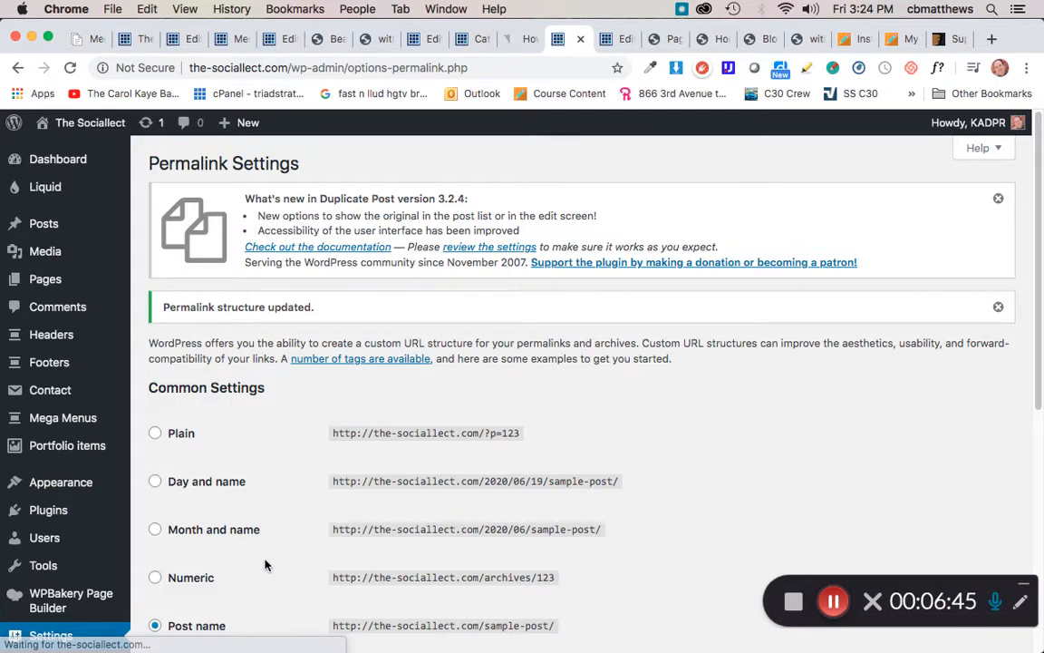
- Open the list of all site users
scroll(265, 565, down, 5)
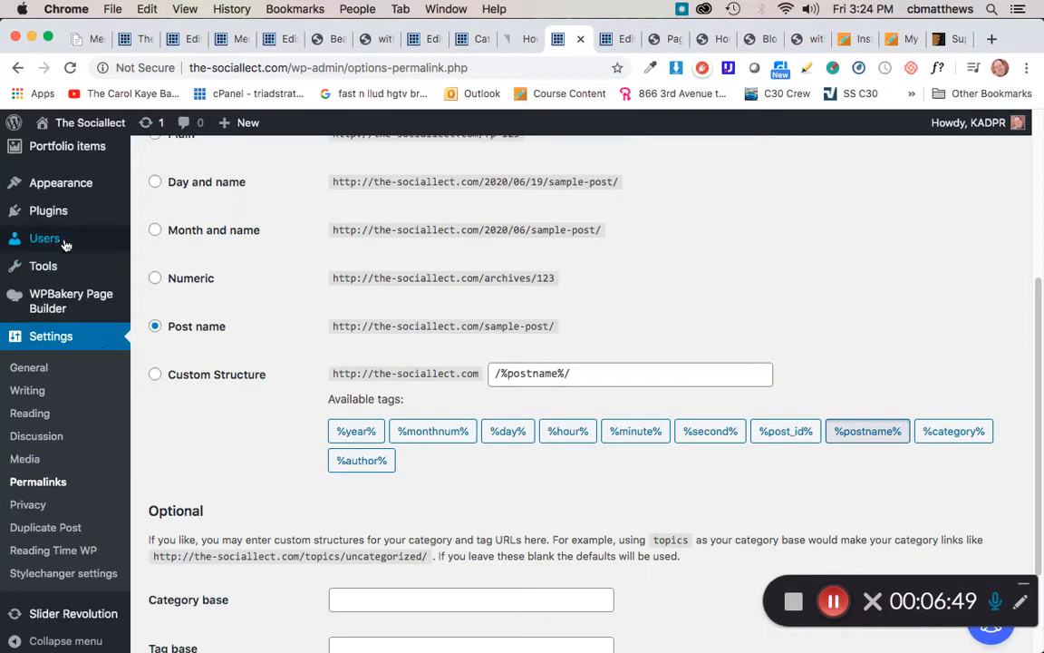
mouse_move(65, 242)
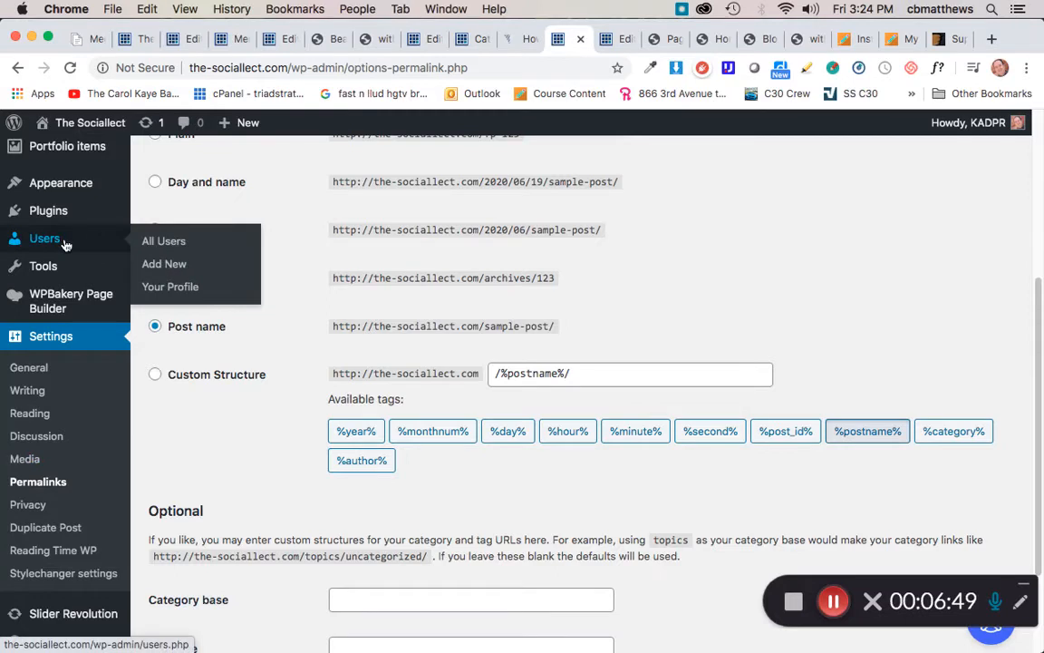
click(168, 243)
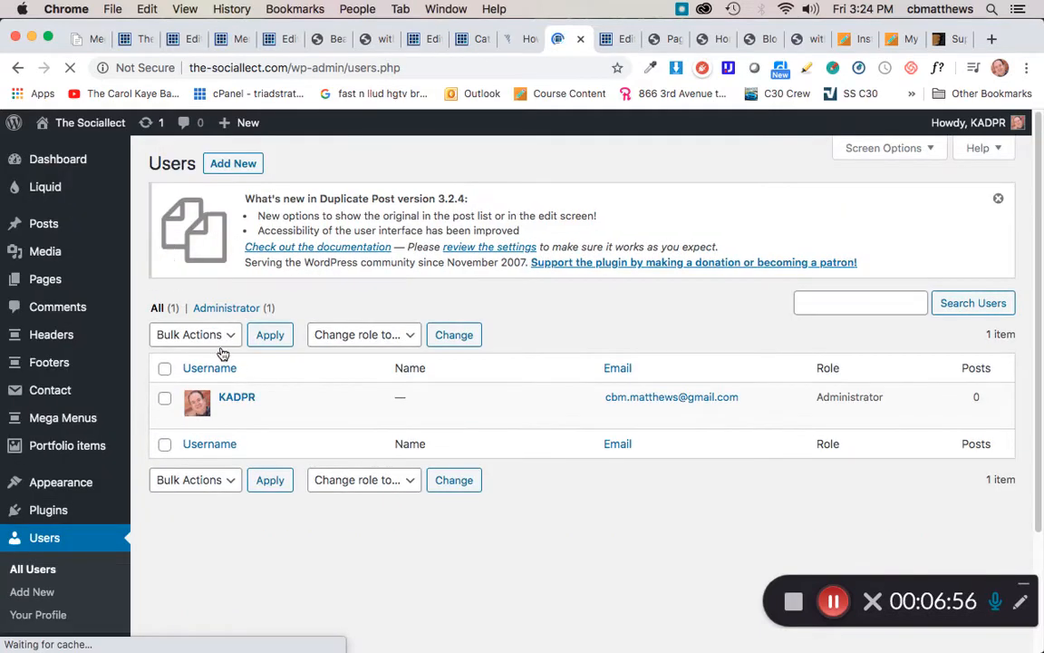
- Start adding a new site user and set the new user's role to Editor
mouse_move(226, 409)
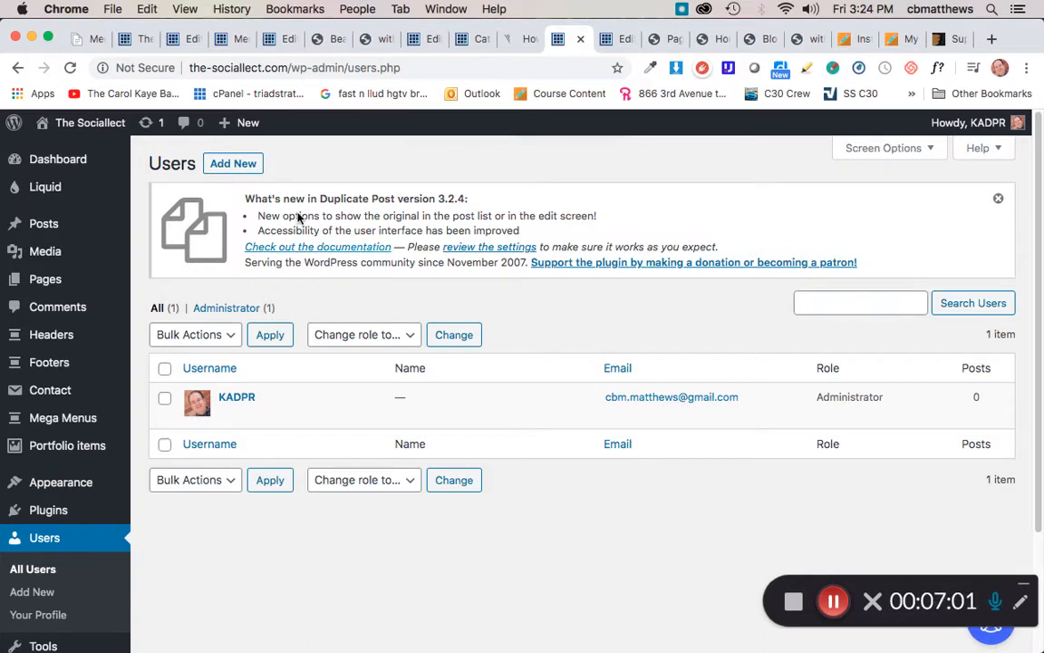
click(227, 165)
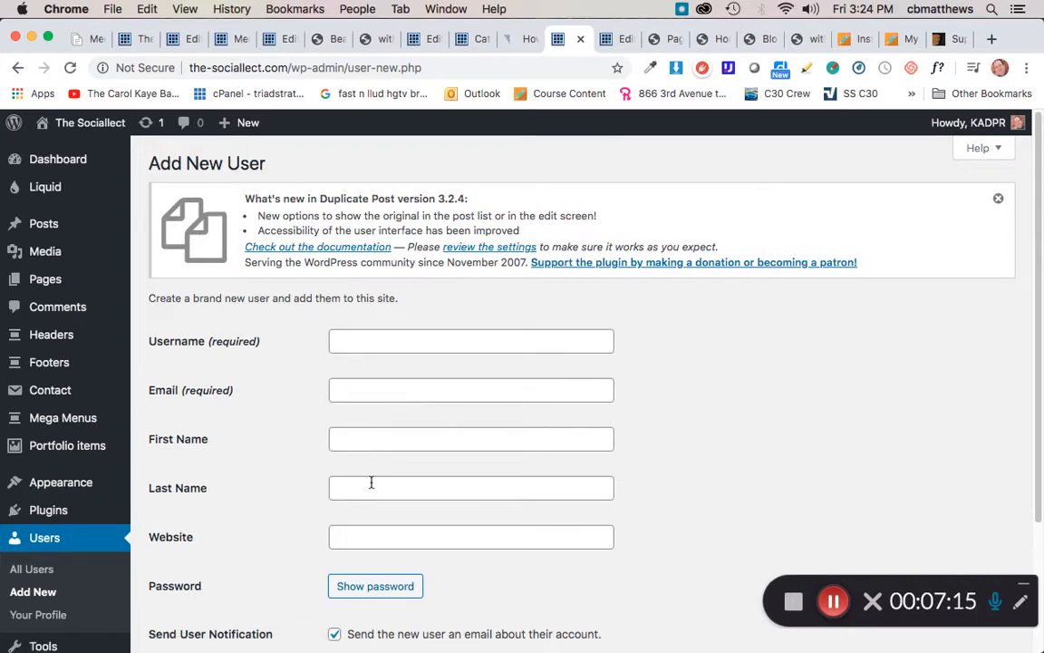
scroll(282, 436, down, 3)
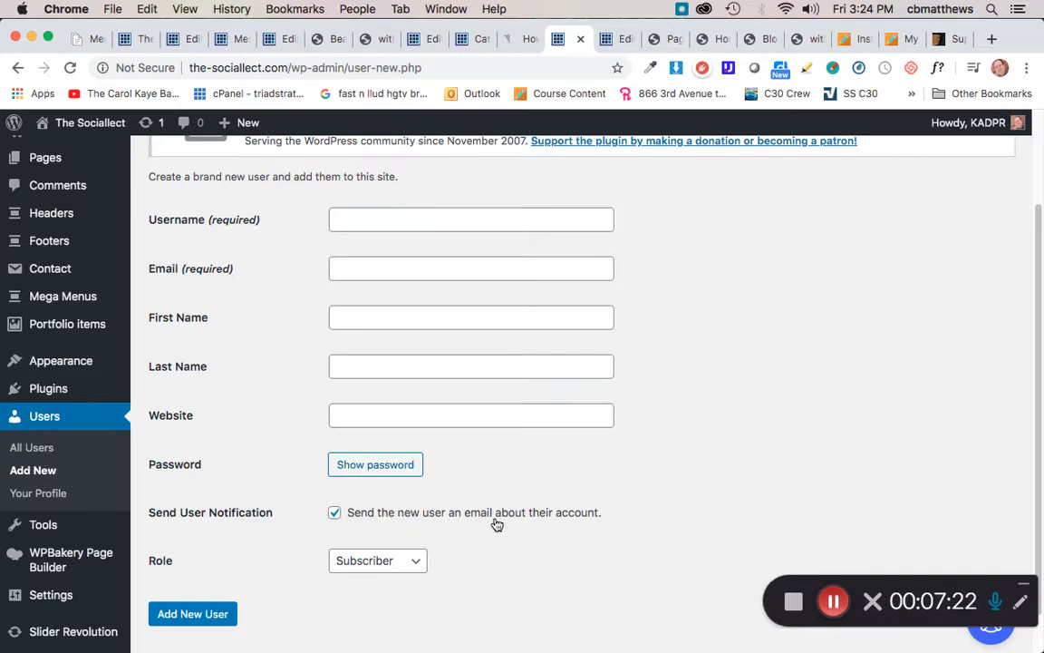
scroll(542, 492, down, 1)
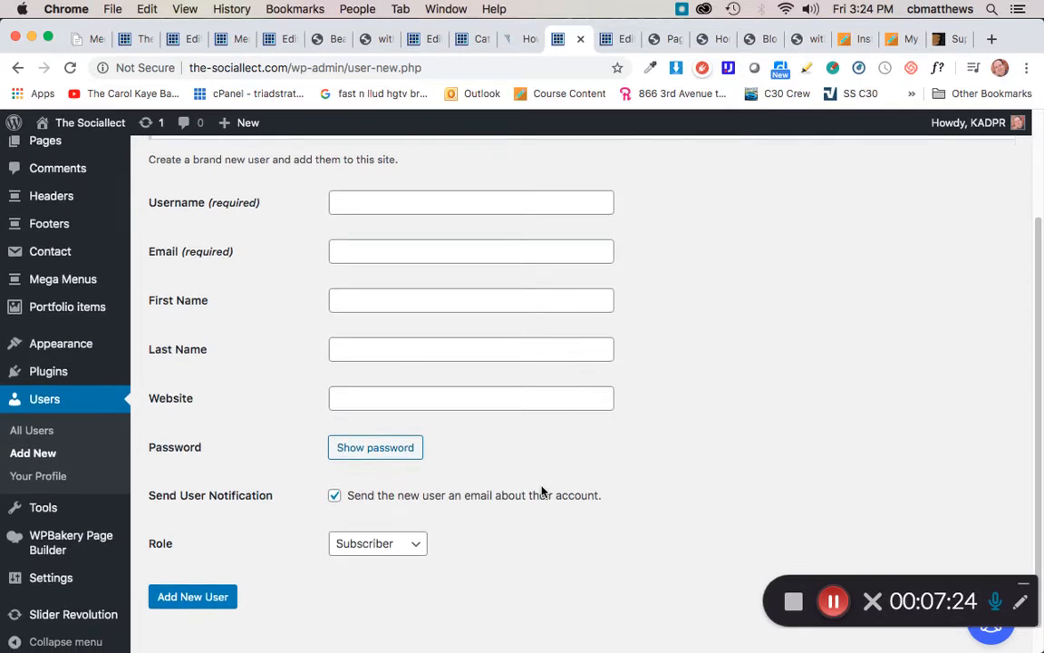
scroll(542, 492, down, 2)
click(368, 515)
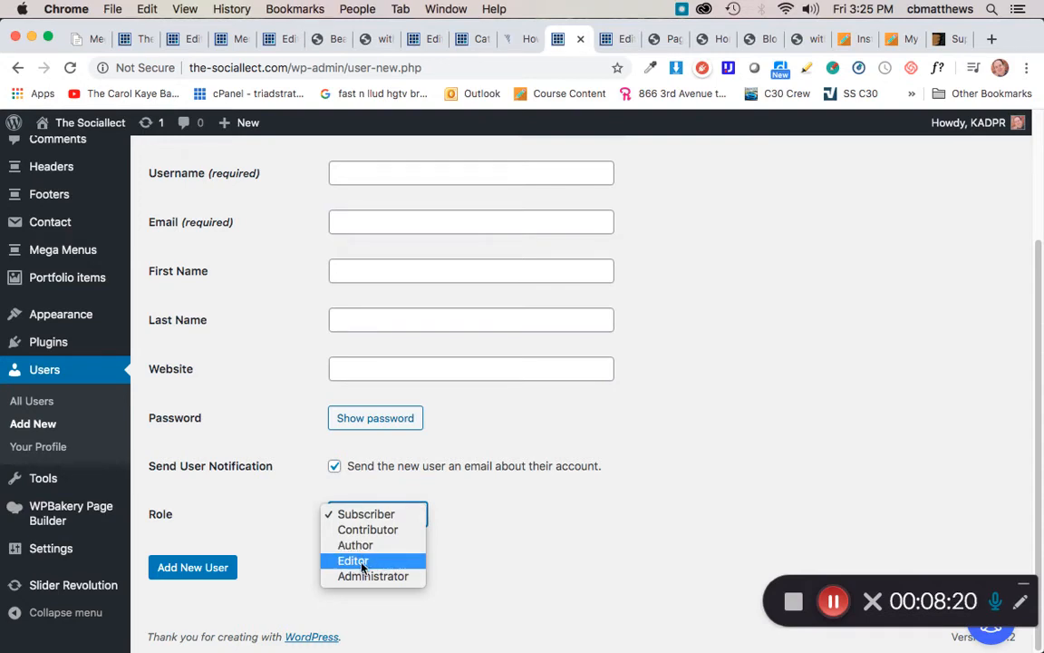
click(360, 562)
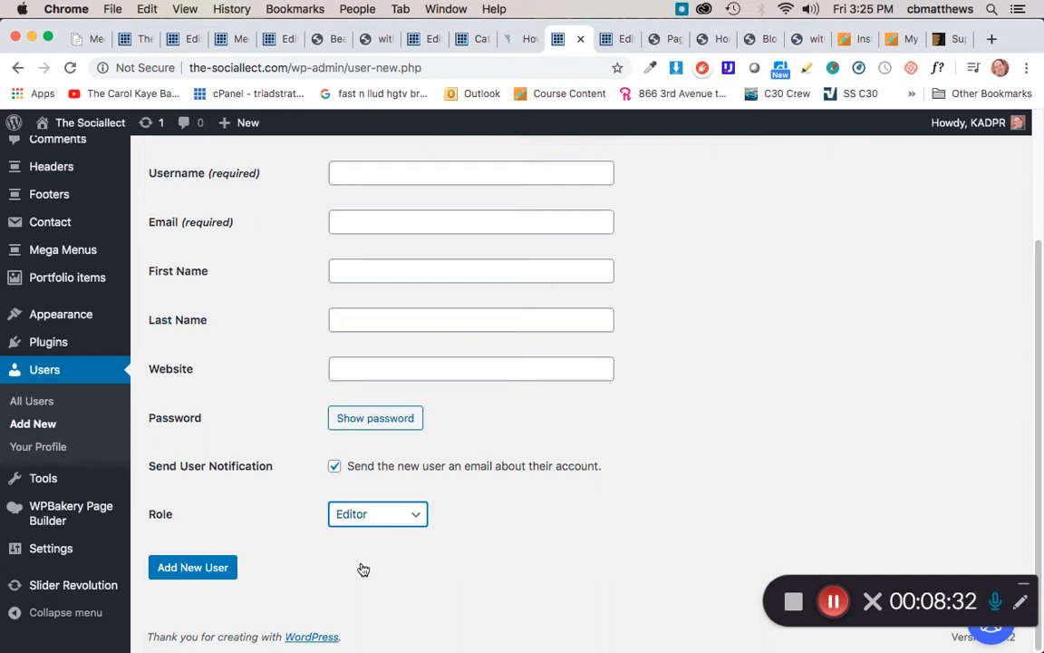
- Change the new user's role to Administrator
click(366, 517)
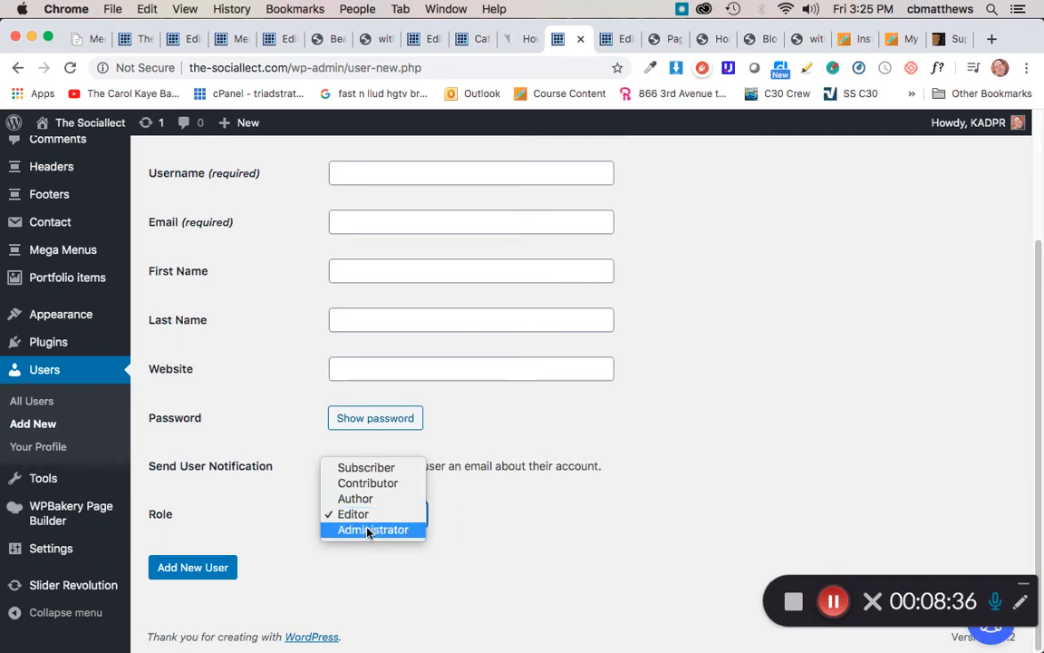
click(368, 530)
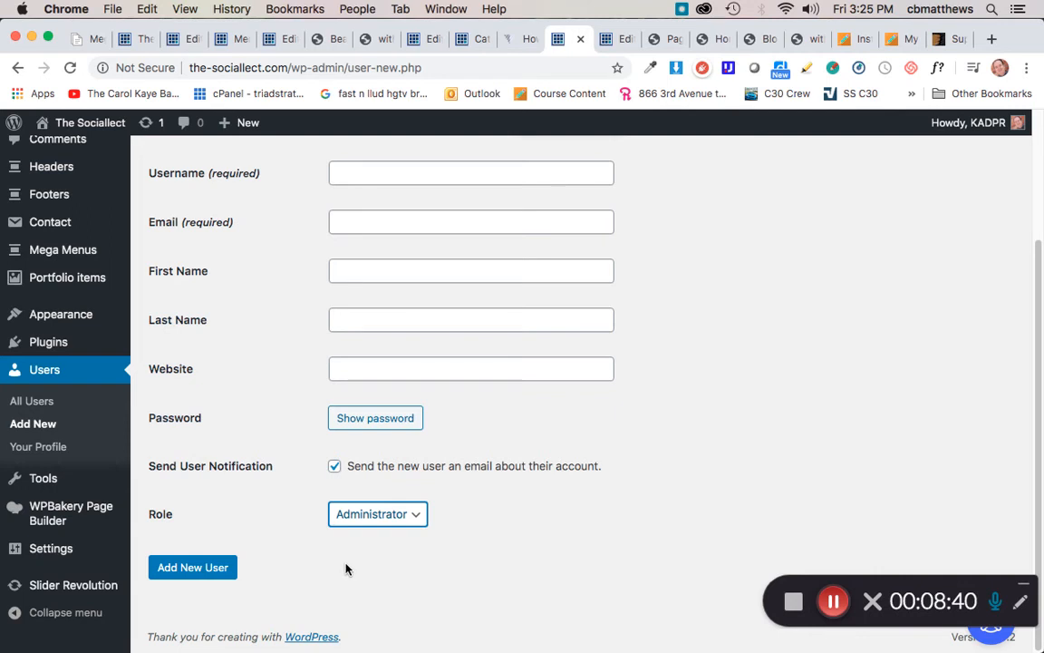
scroll(566, 572, up, 1)
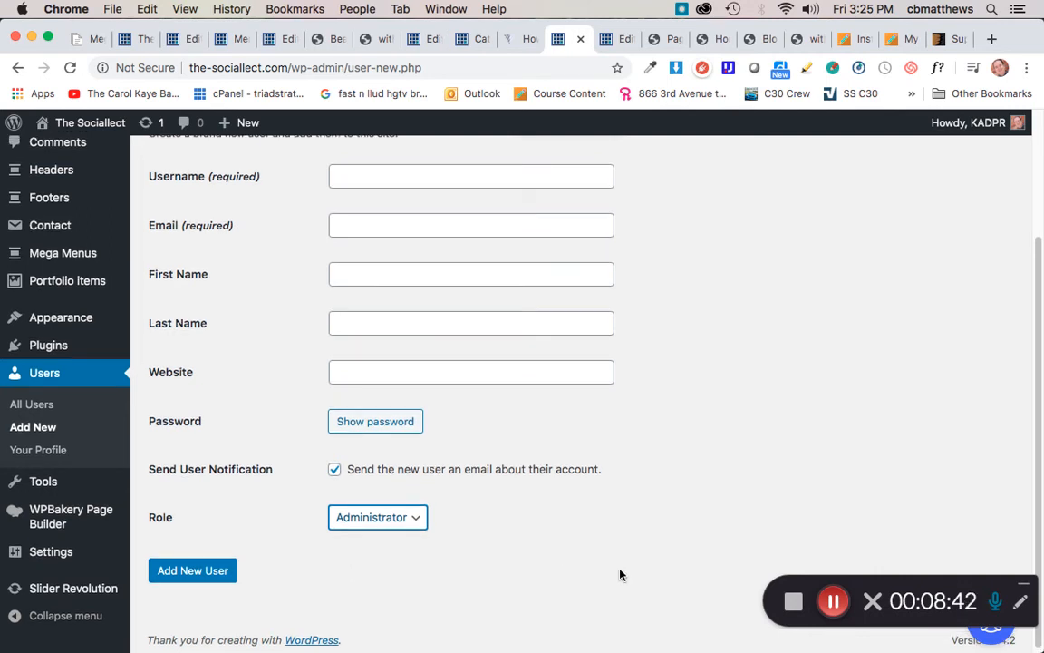